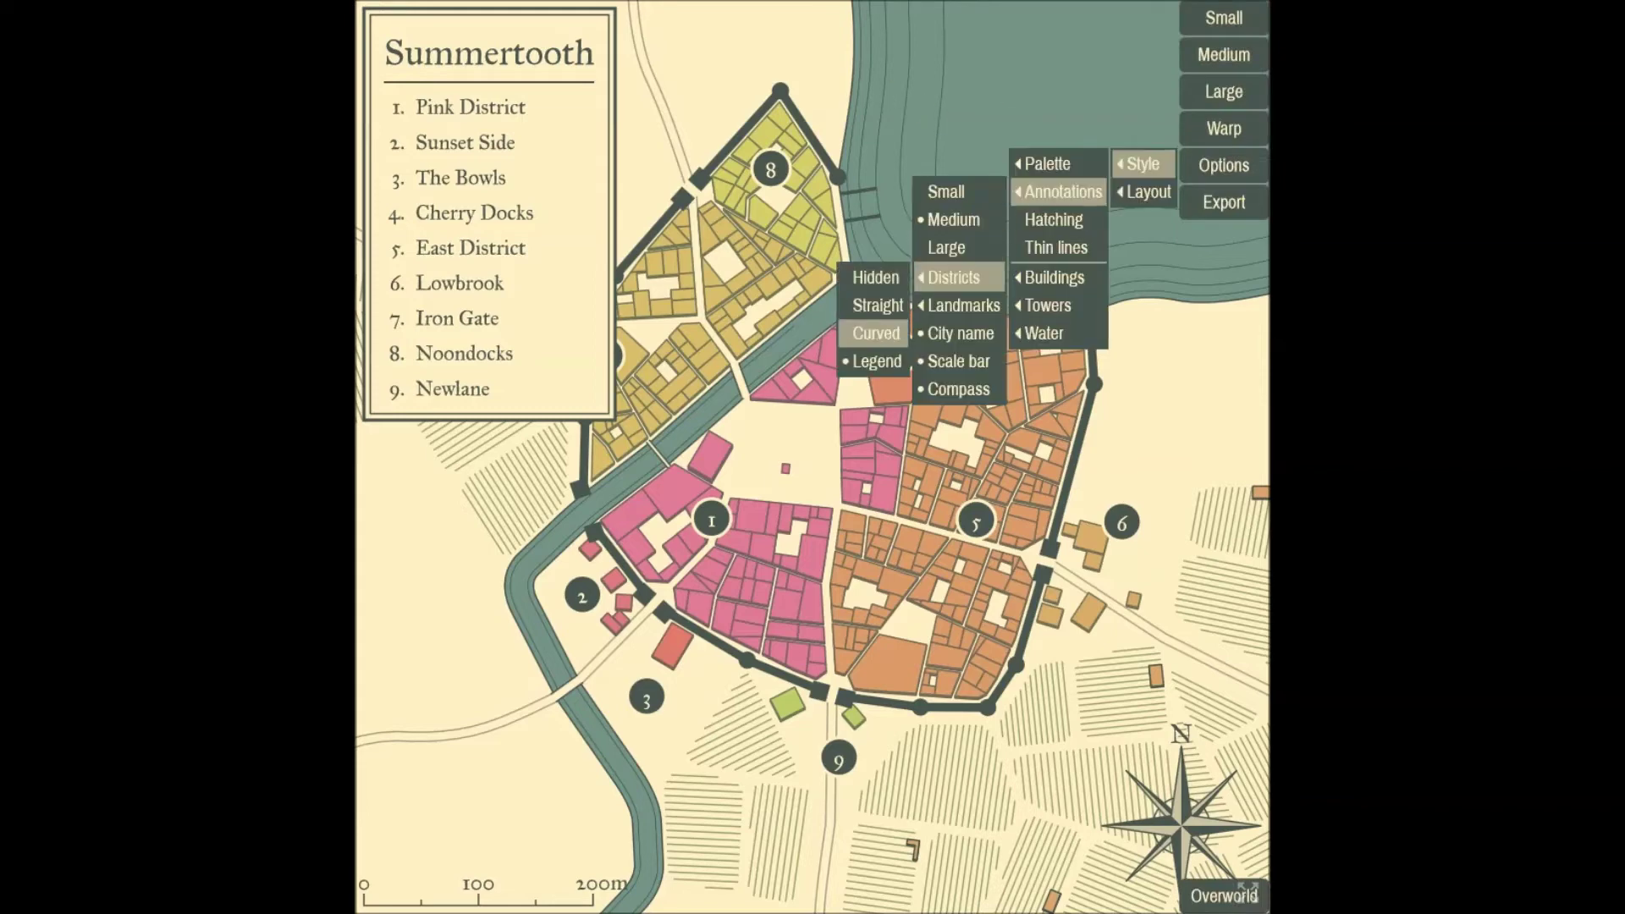
Hide the district labels and warp the map, pulling the western gate and wall inward toward the river and bending the road outside it.
left_click(872, 276)
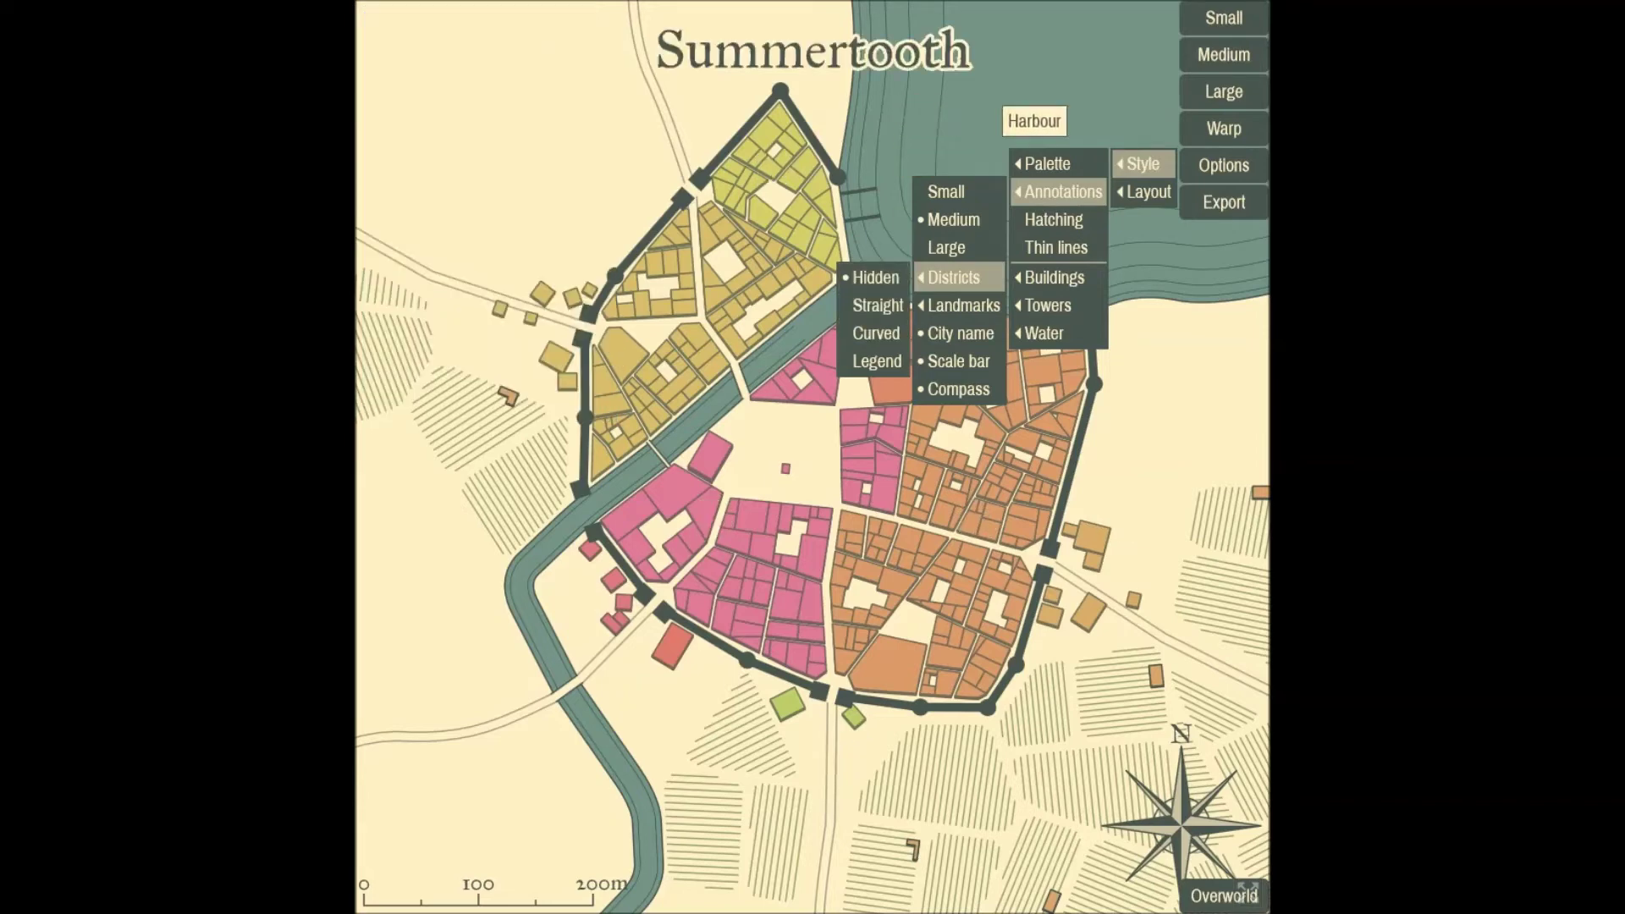
left_click(1224, 127)
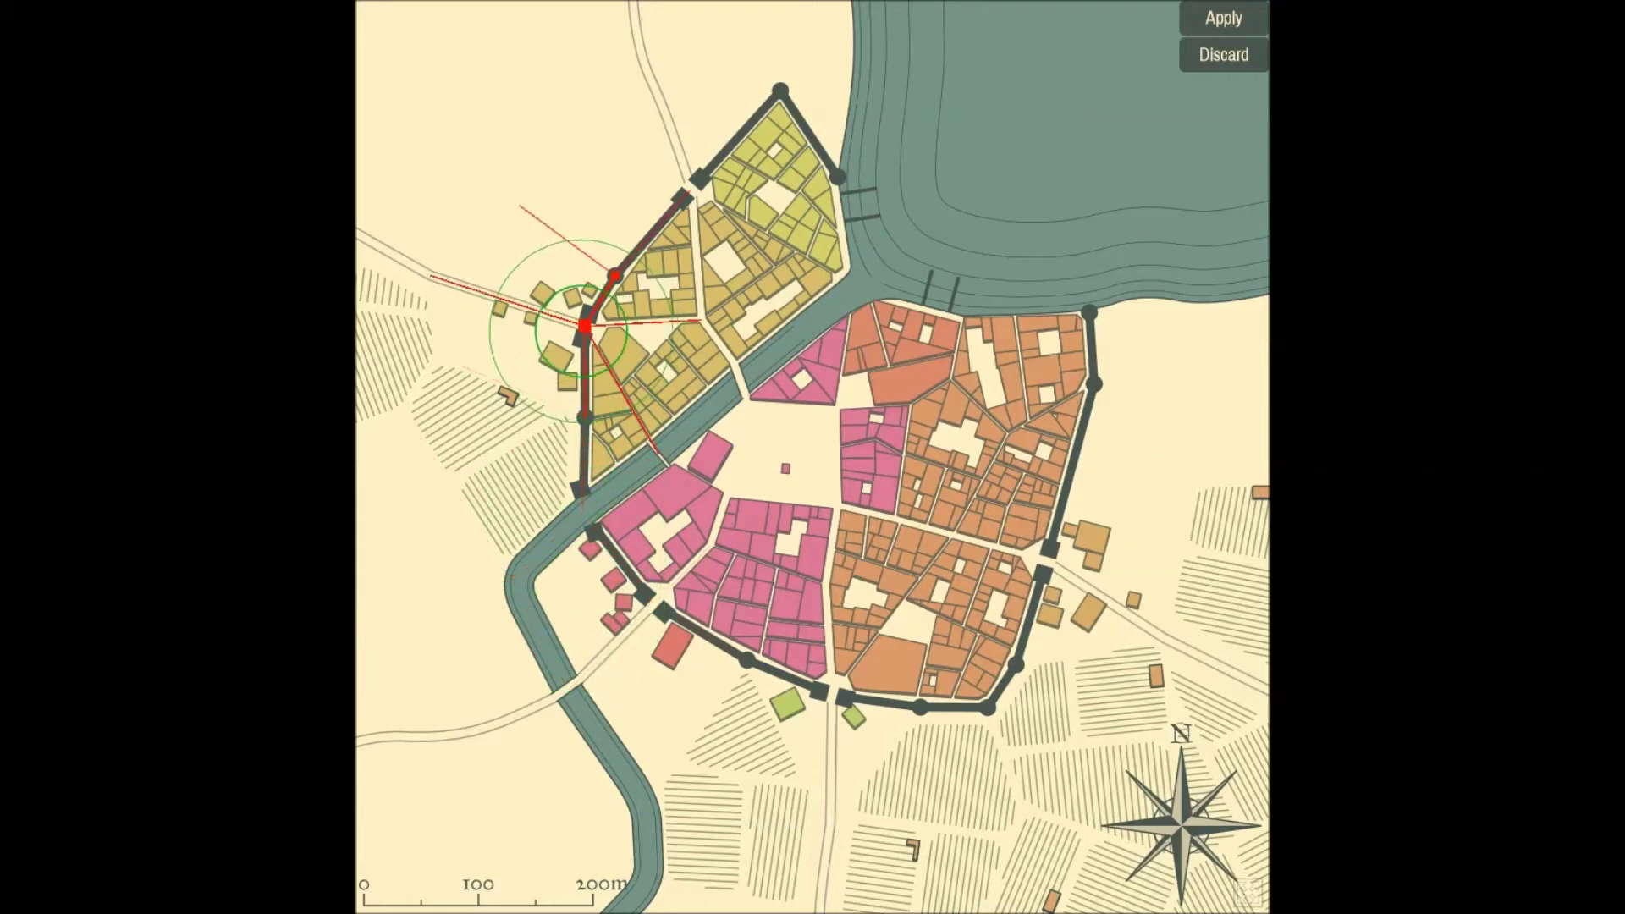
left_click_drag(584, 325, 635, 343)
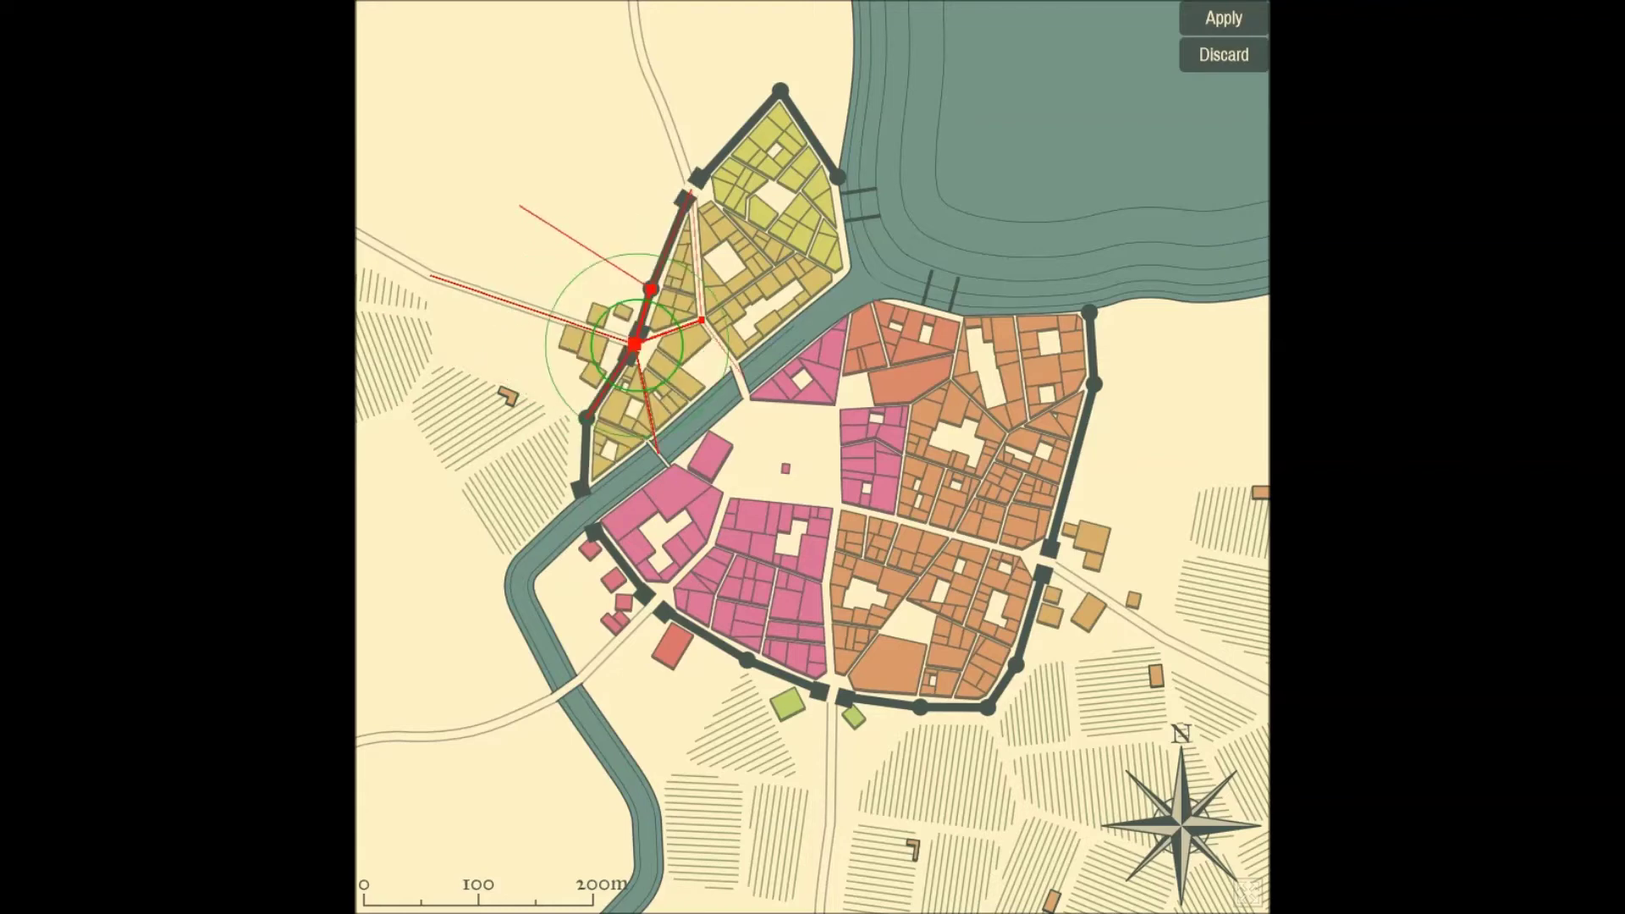
mouse_move(434, 277)
left_mouse_down()
mouse_move(560, 215)
mouse_move(486, 318)
mouse_move(474, 381)
mouse_move(462, 366)
left_mouse_up()
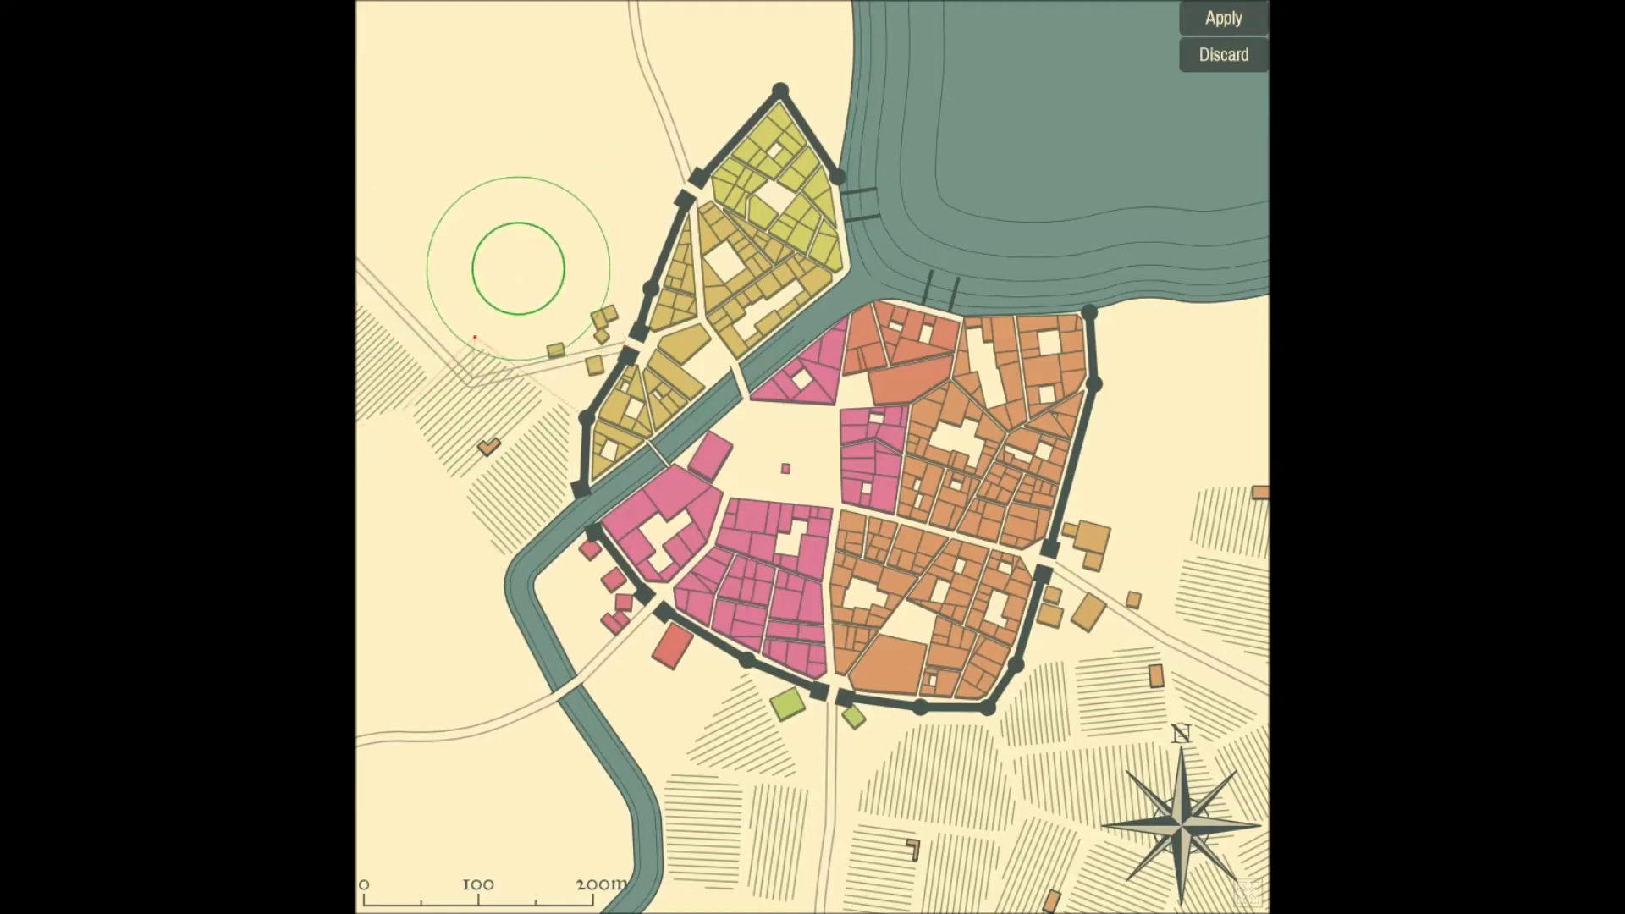
mouse_move(466, 348)
left_mouse_down()
mouse_move(518, 212)
mouse_move(507, 229)
mouse_move(558, 206)
left_mouse_up()
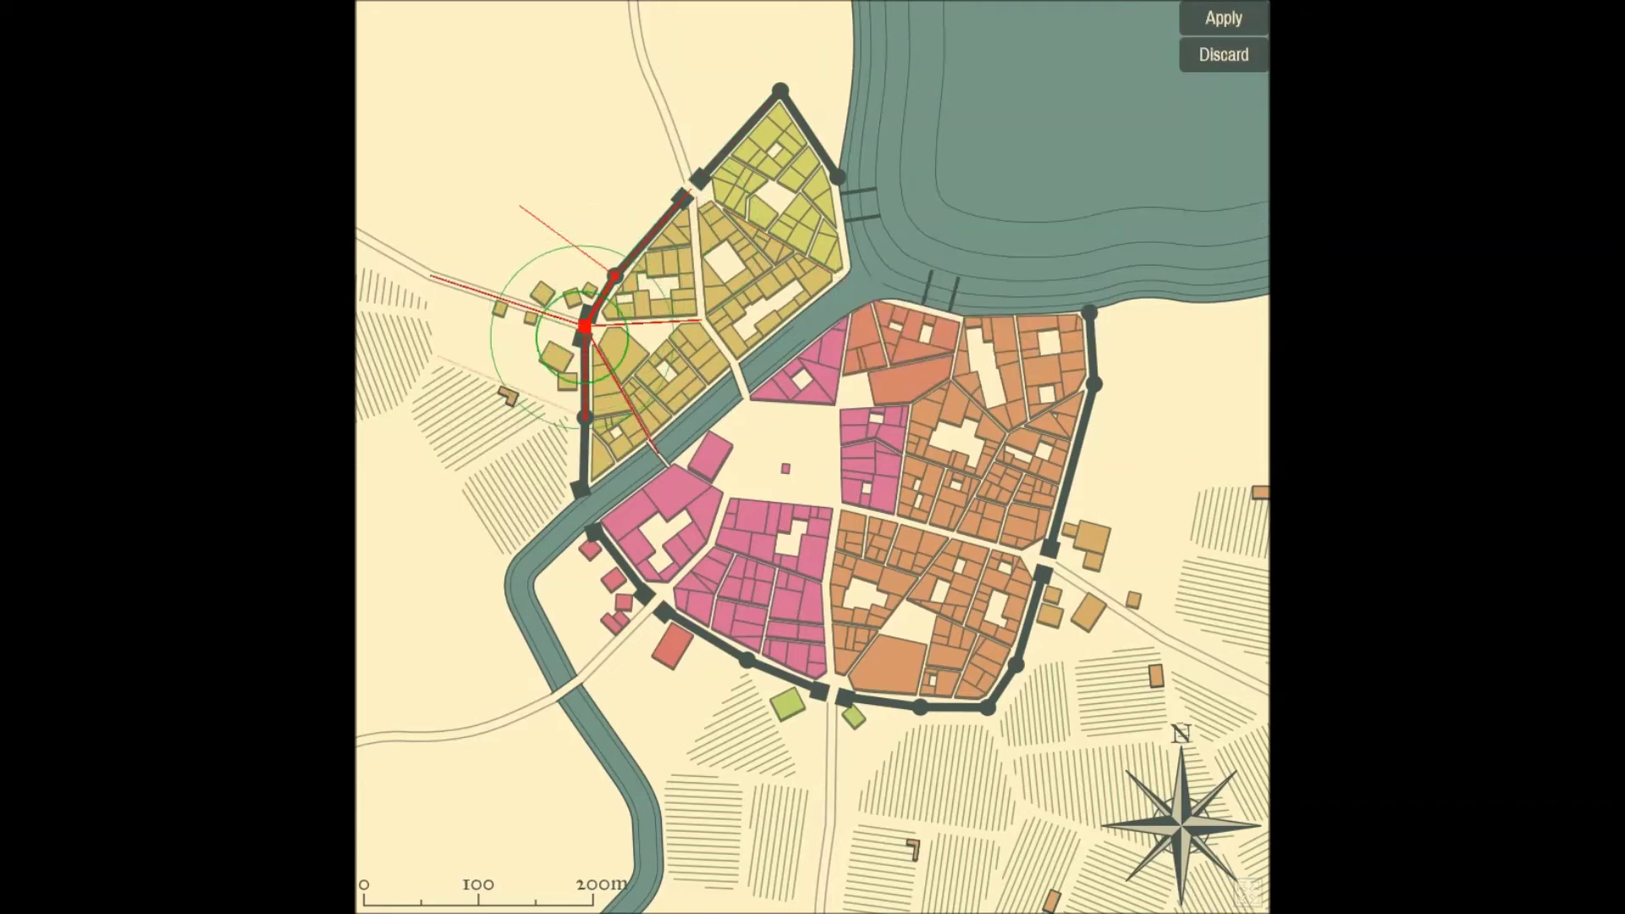
mouse_move(581, 330)
left_mouse_down()
mouse_move(643, 347)
mouse_move(429, 272)
mouse_move(431, 420)
left_mouse_up()
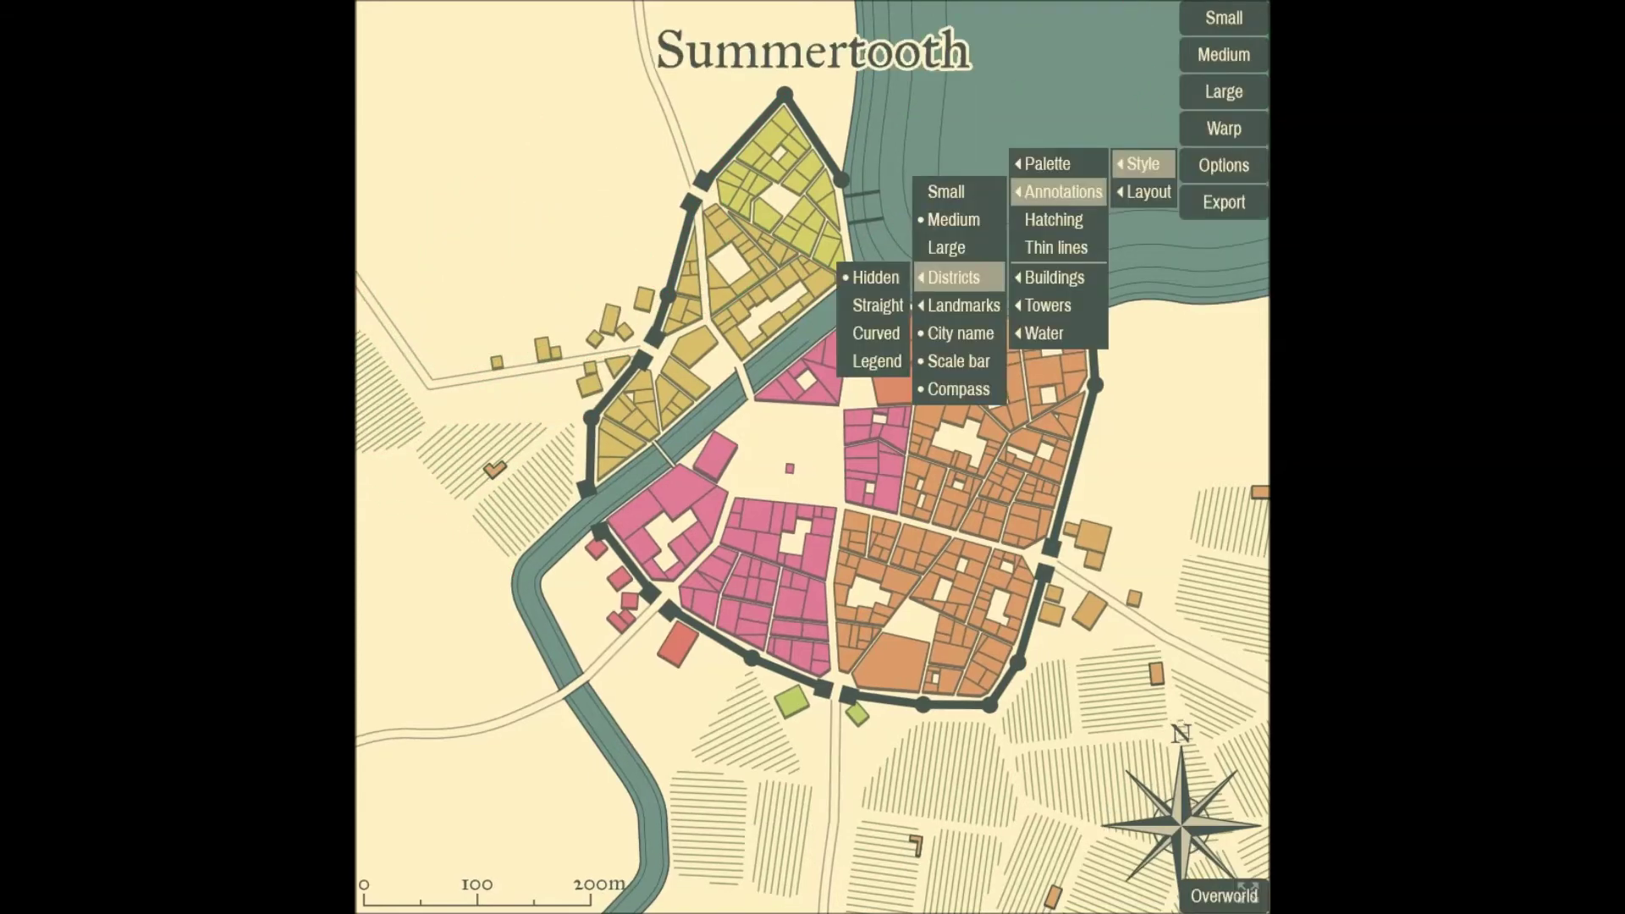
Preview the district names as a numbered legend and set them to curved labels on the map.
left_click(876, 362)
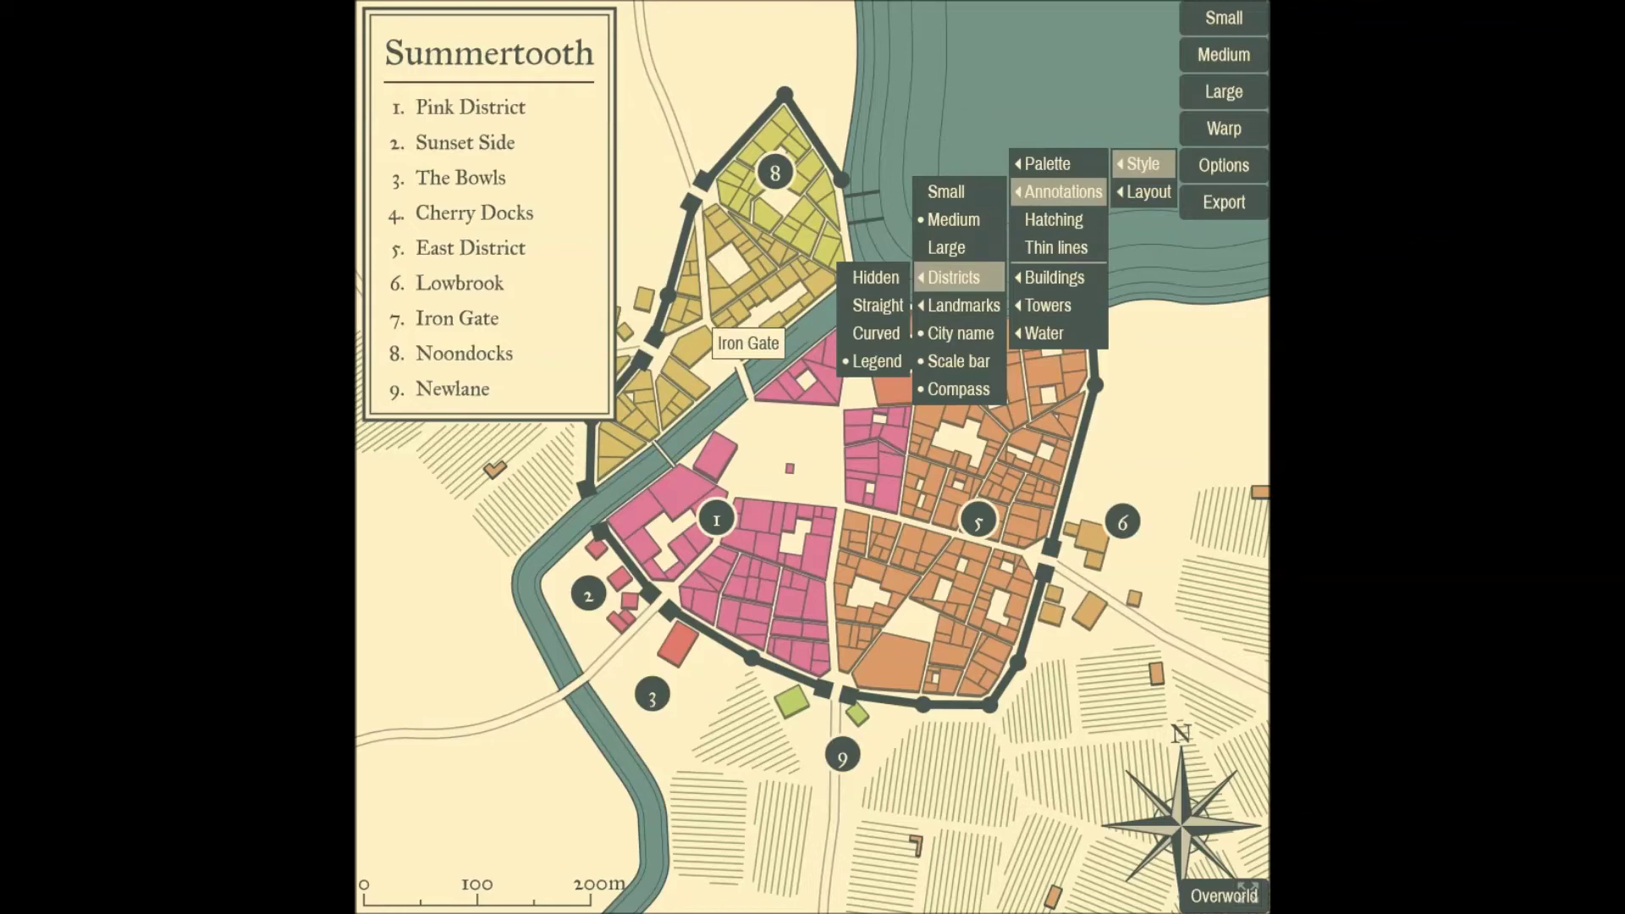
left_click(796, 72)
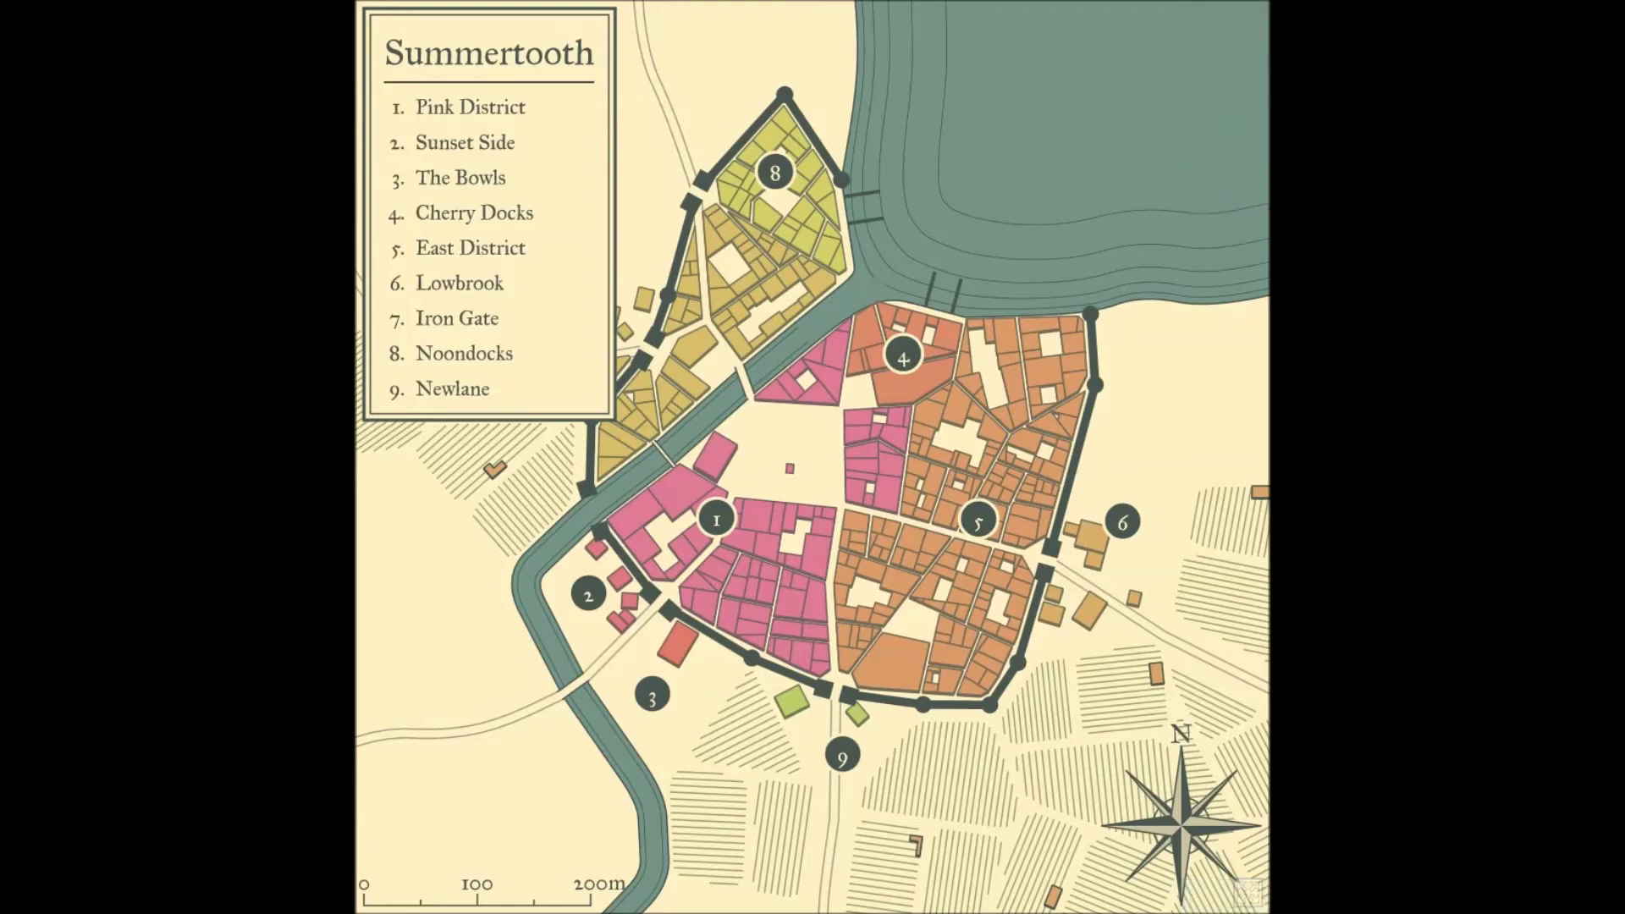
left_click(1224, 166)
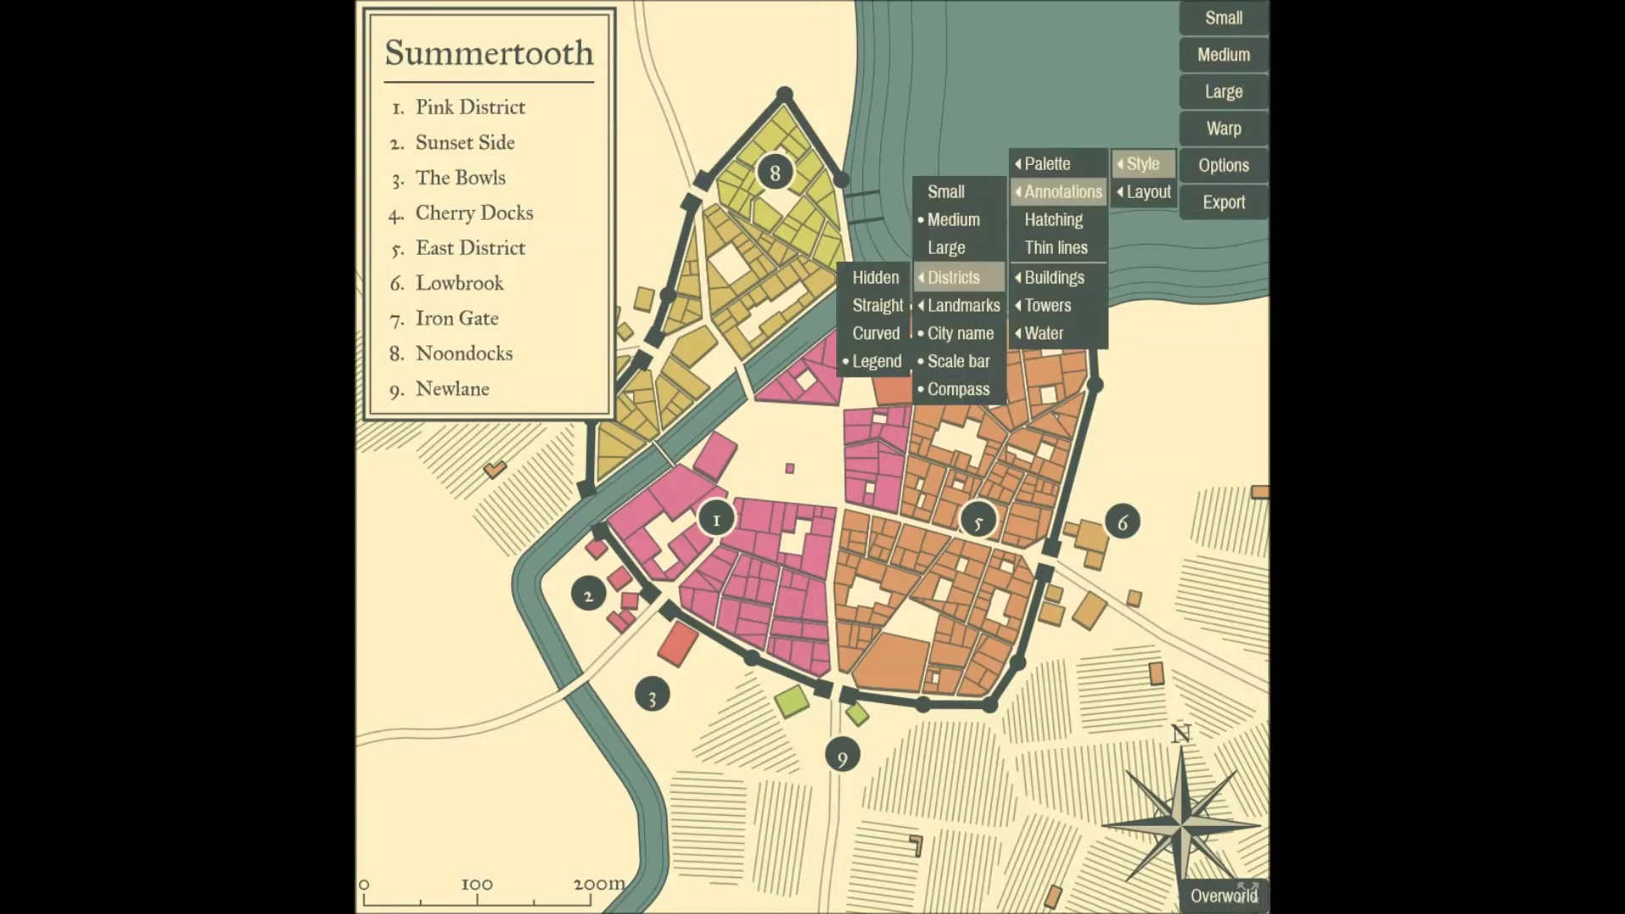
left_click(876, 334)
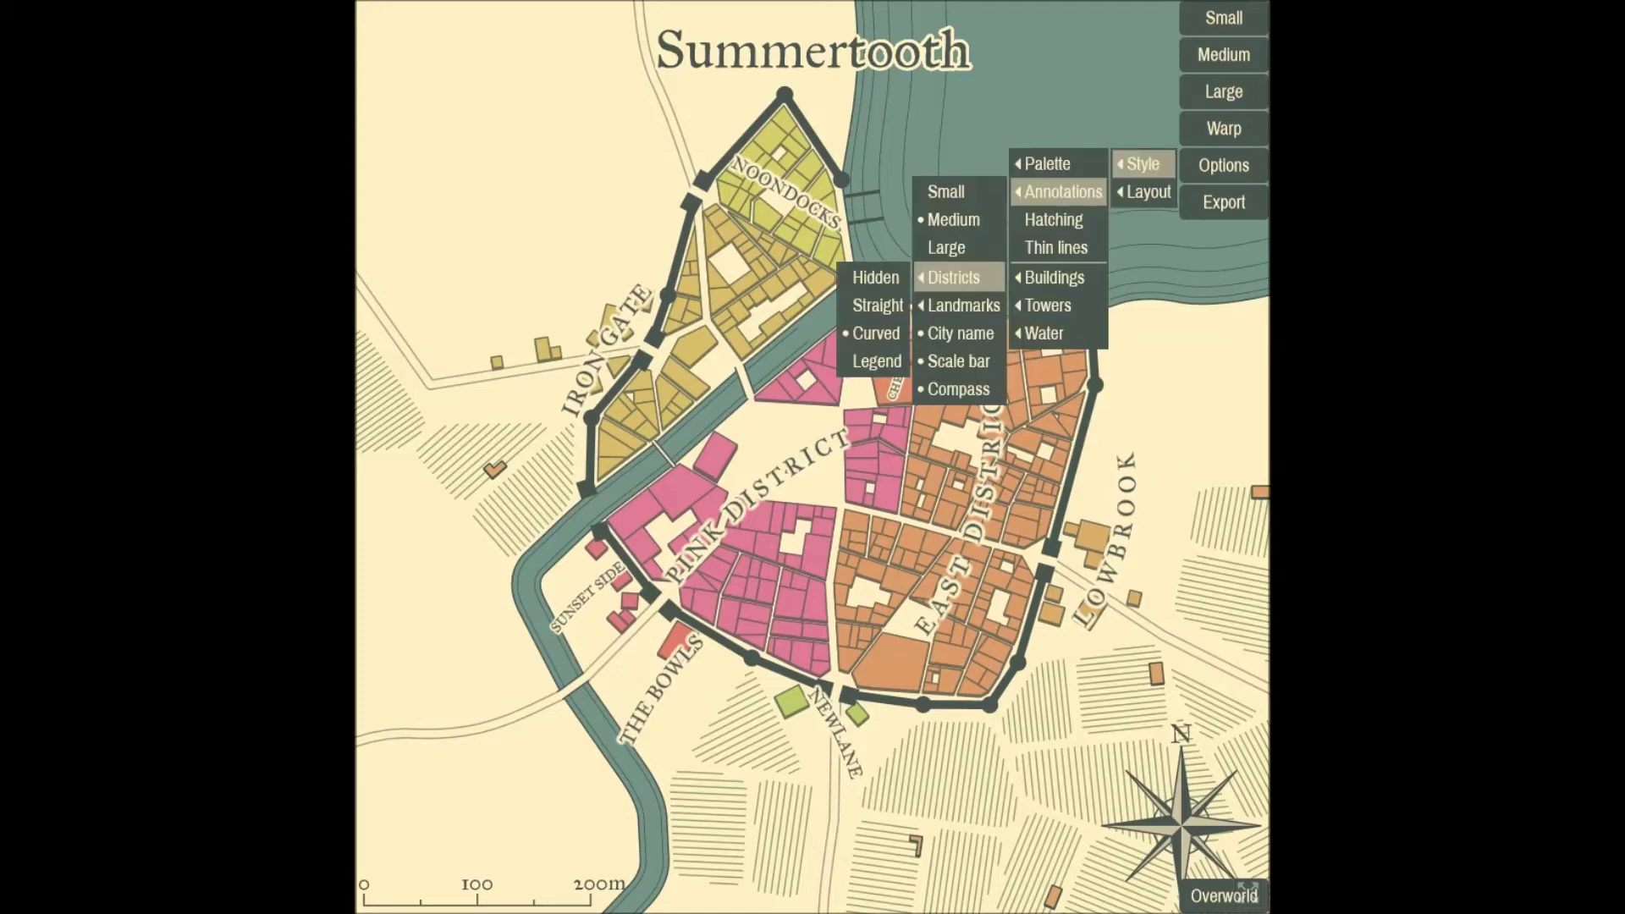
Warp the Noondocks and Cherry Docks waterfronts outward into the bay, pulling the river mouth northeast, and apply the changes.
left_click(1222, 128)
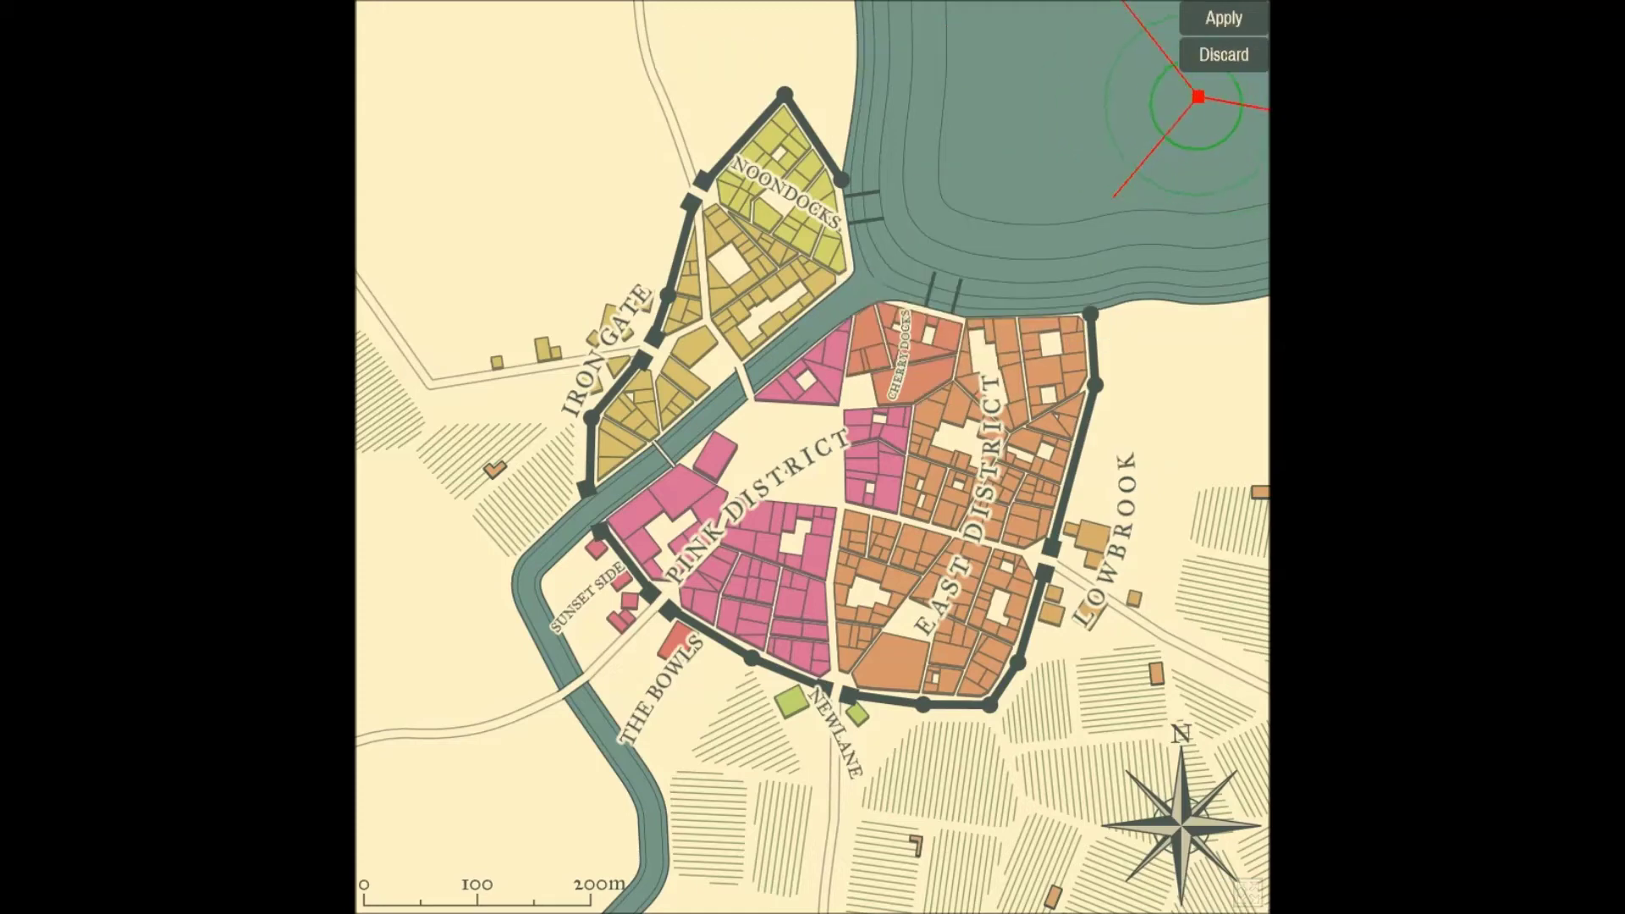
left_click_drag(856, 241, 939, 203)
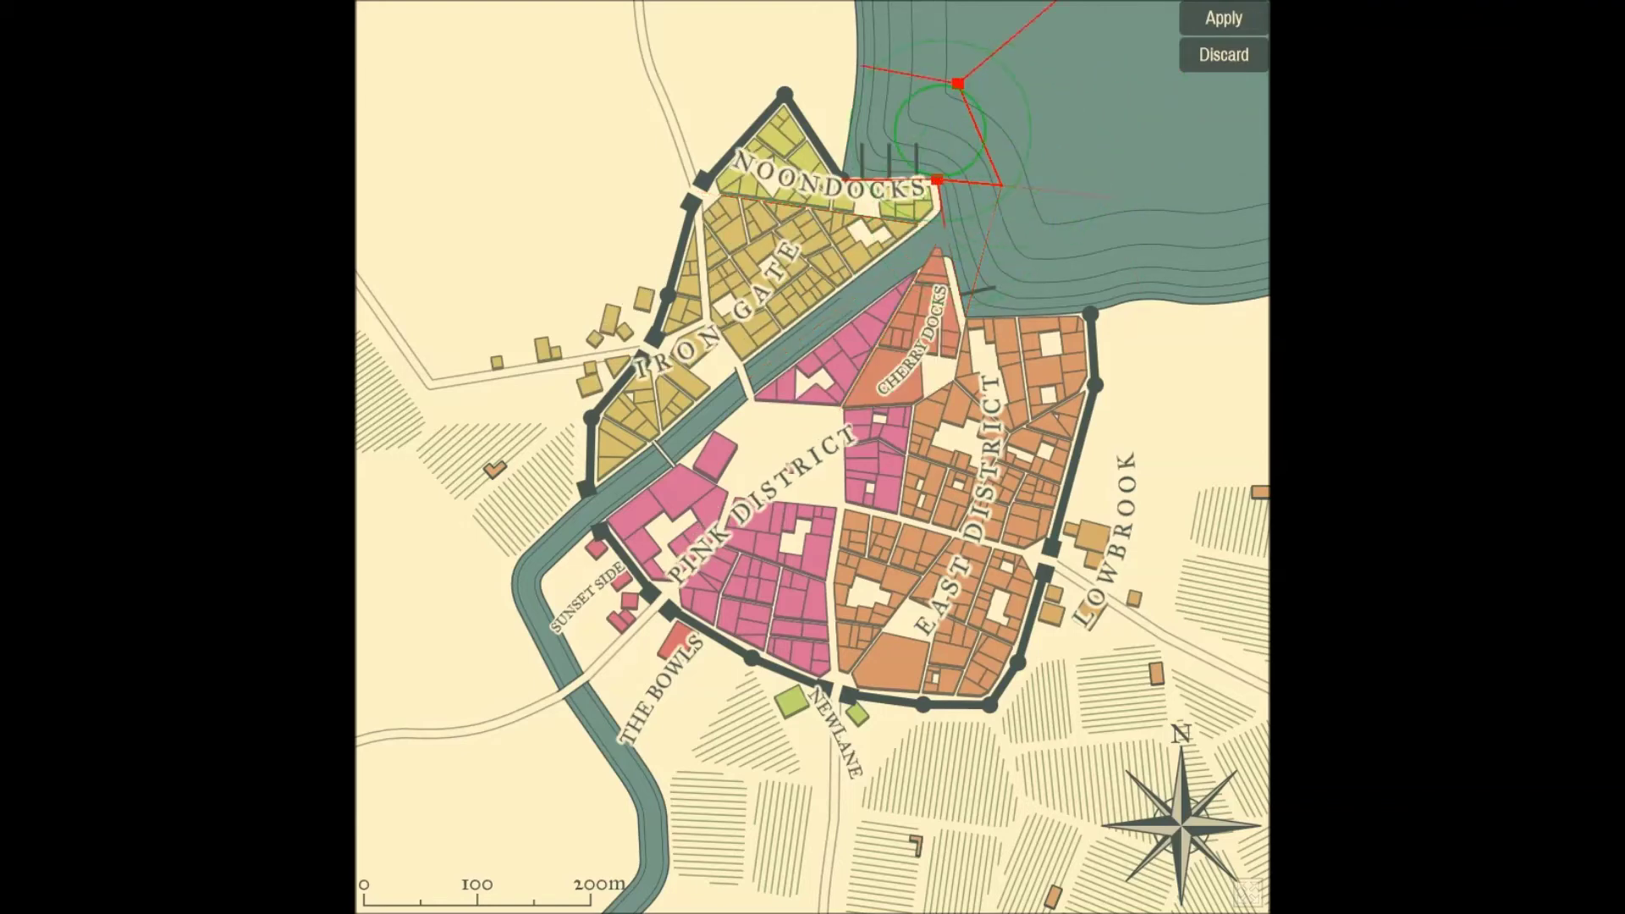
left_click_drag(966, 317, 1020, 277)
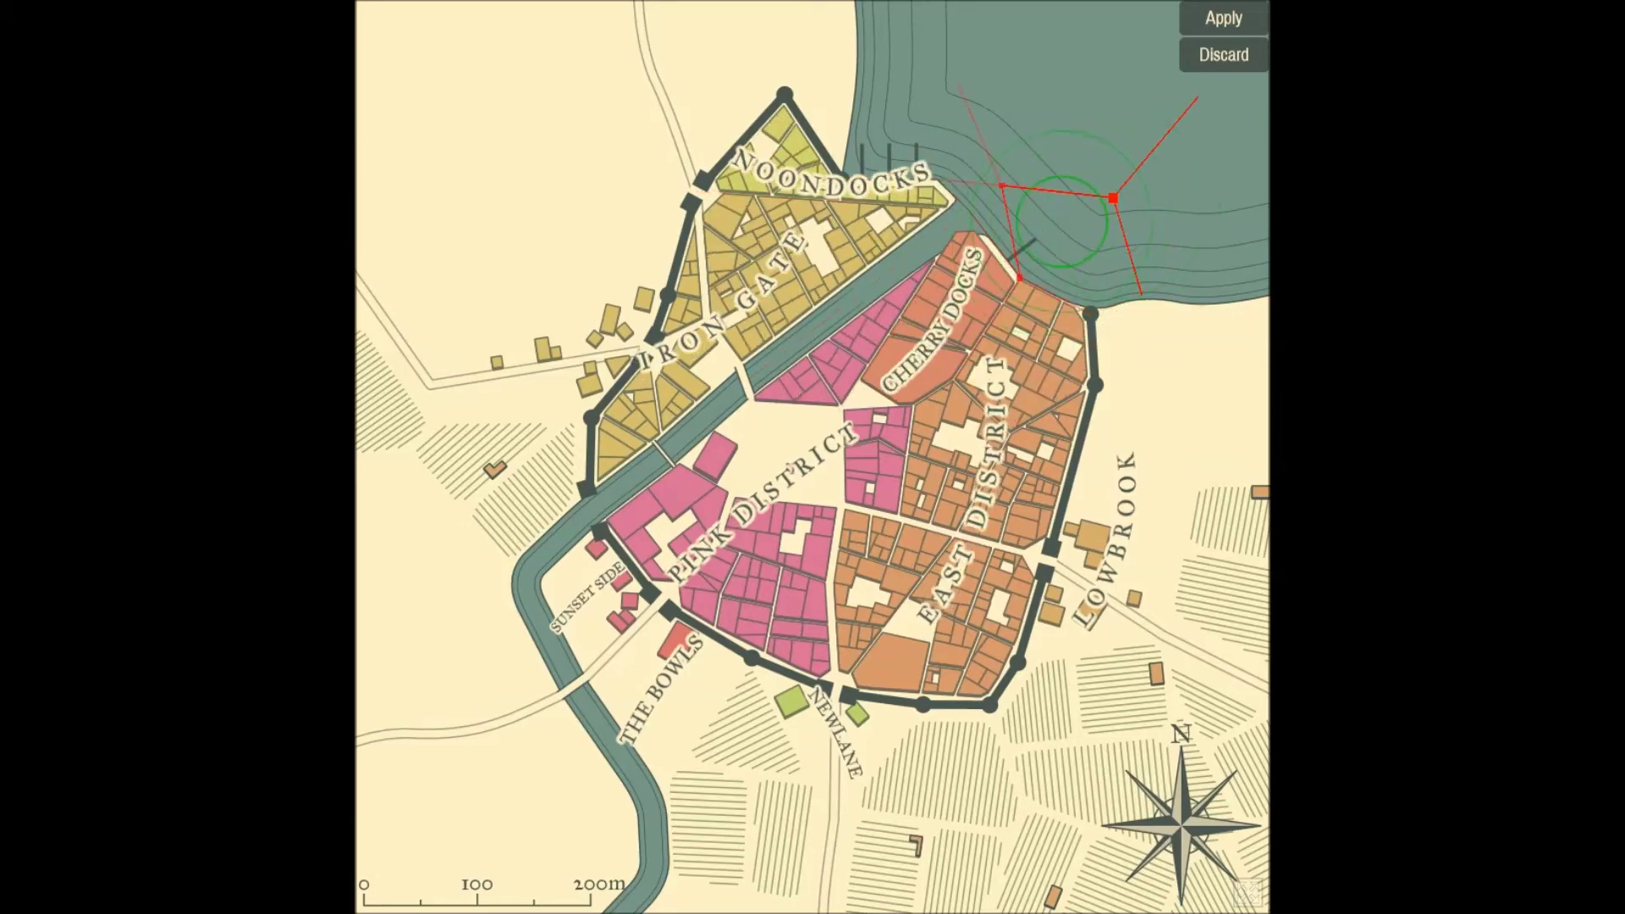
left_click_drag(884, 162, 899, 120)
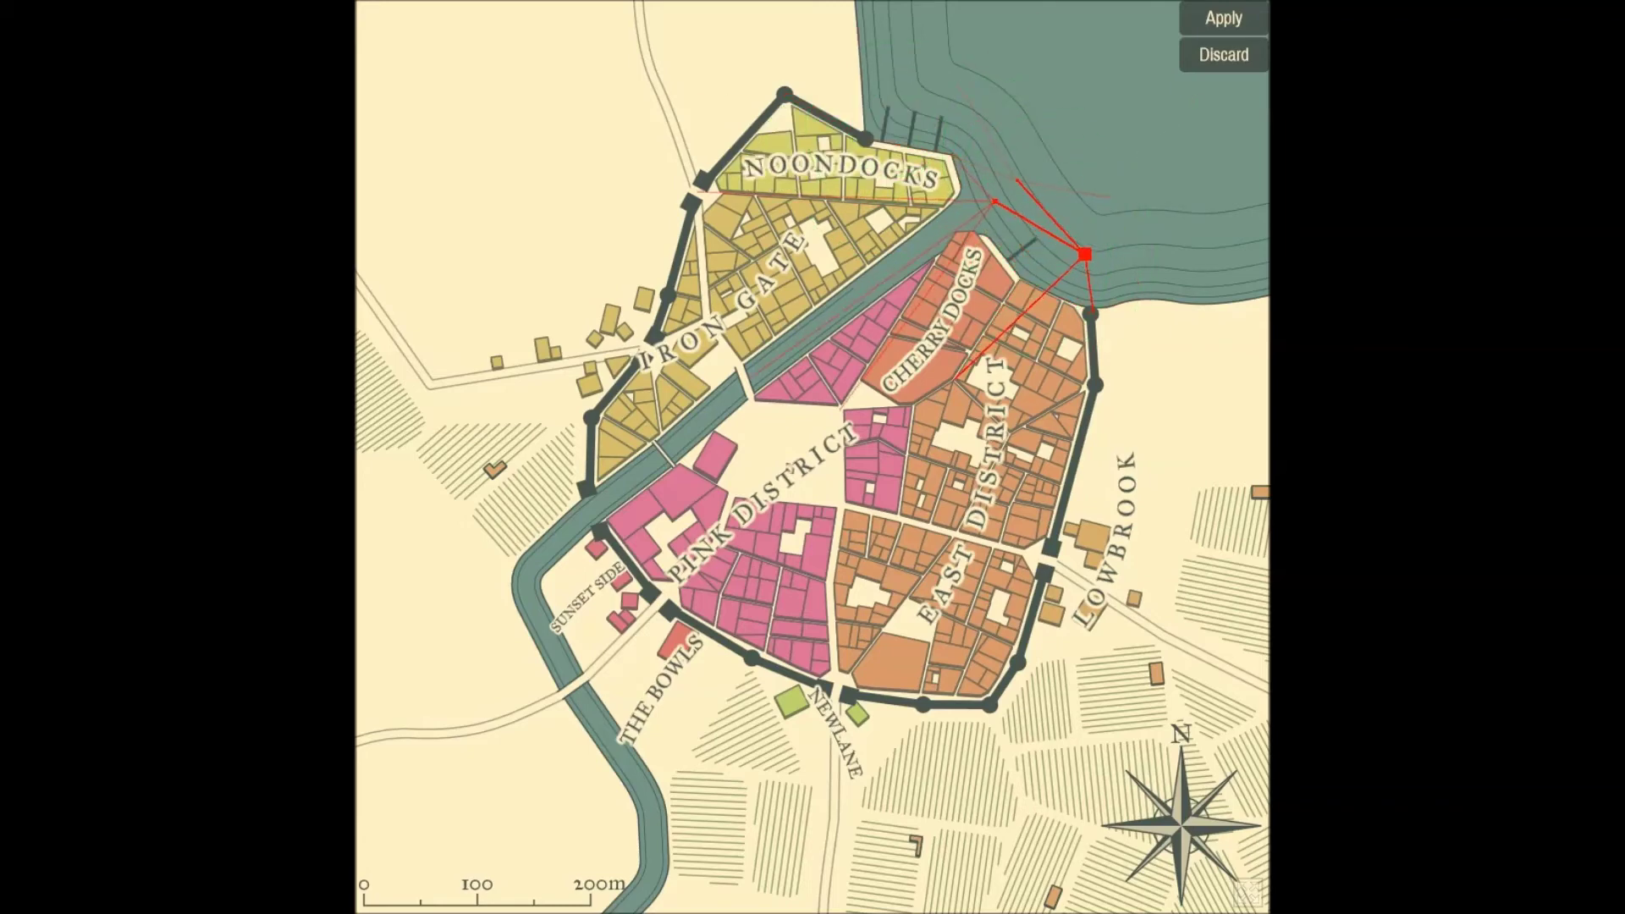
left_click(1086, 254)
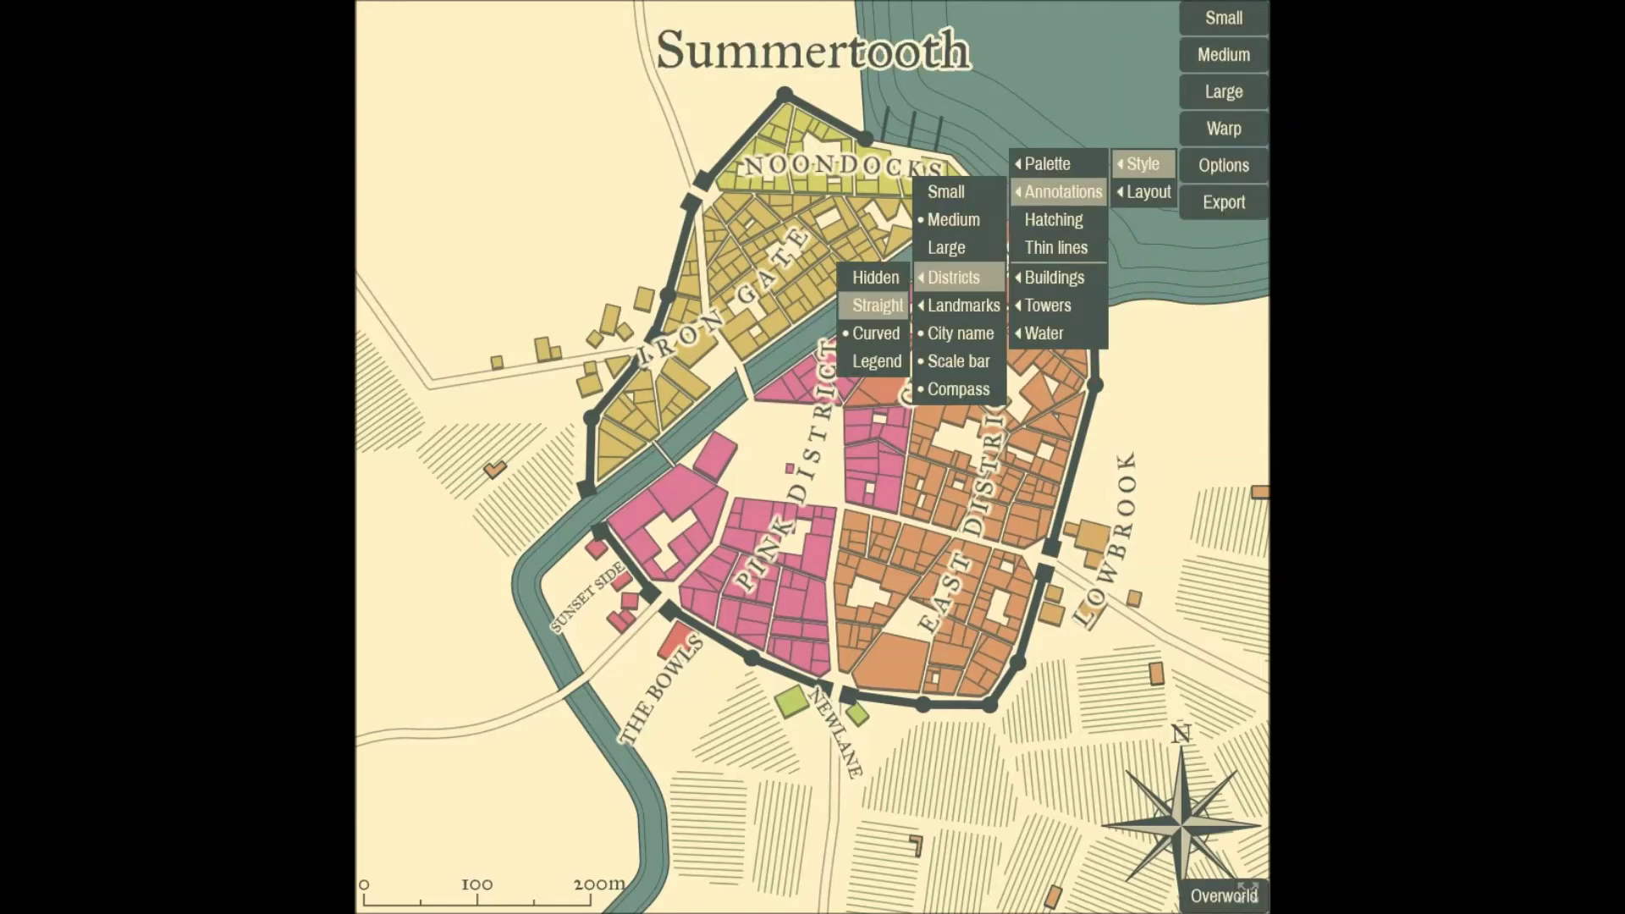
Compare the Legend and Hidden district label styles and return to Curved.
left_click(877, 361)
left_click(606, 98)
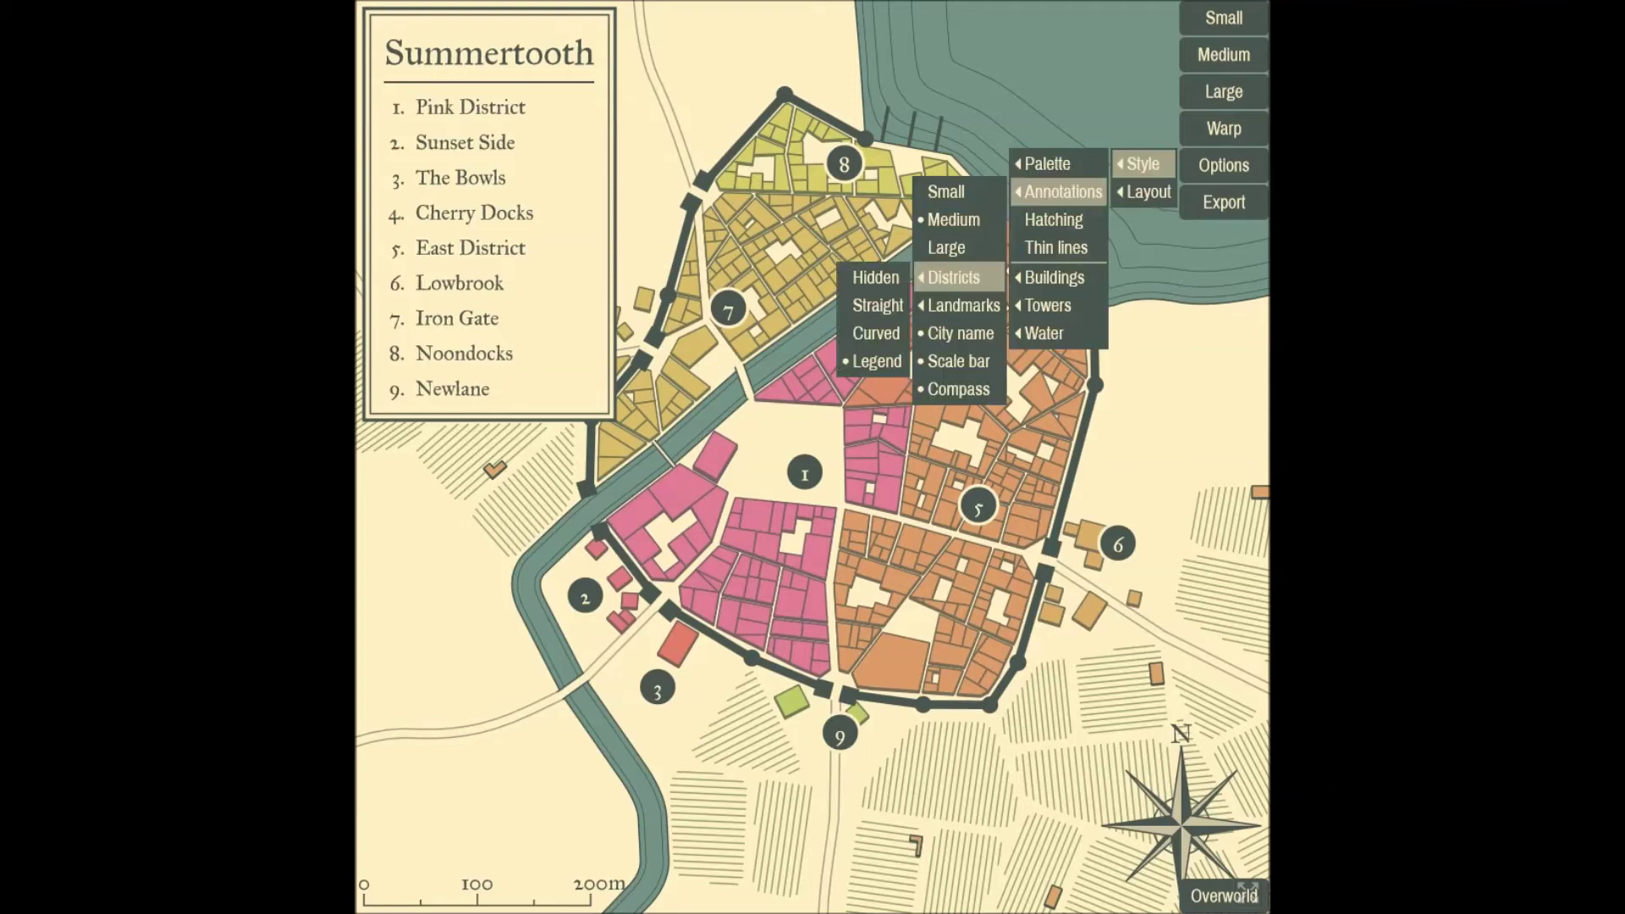
left_click(876, 277)
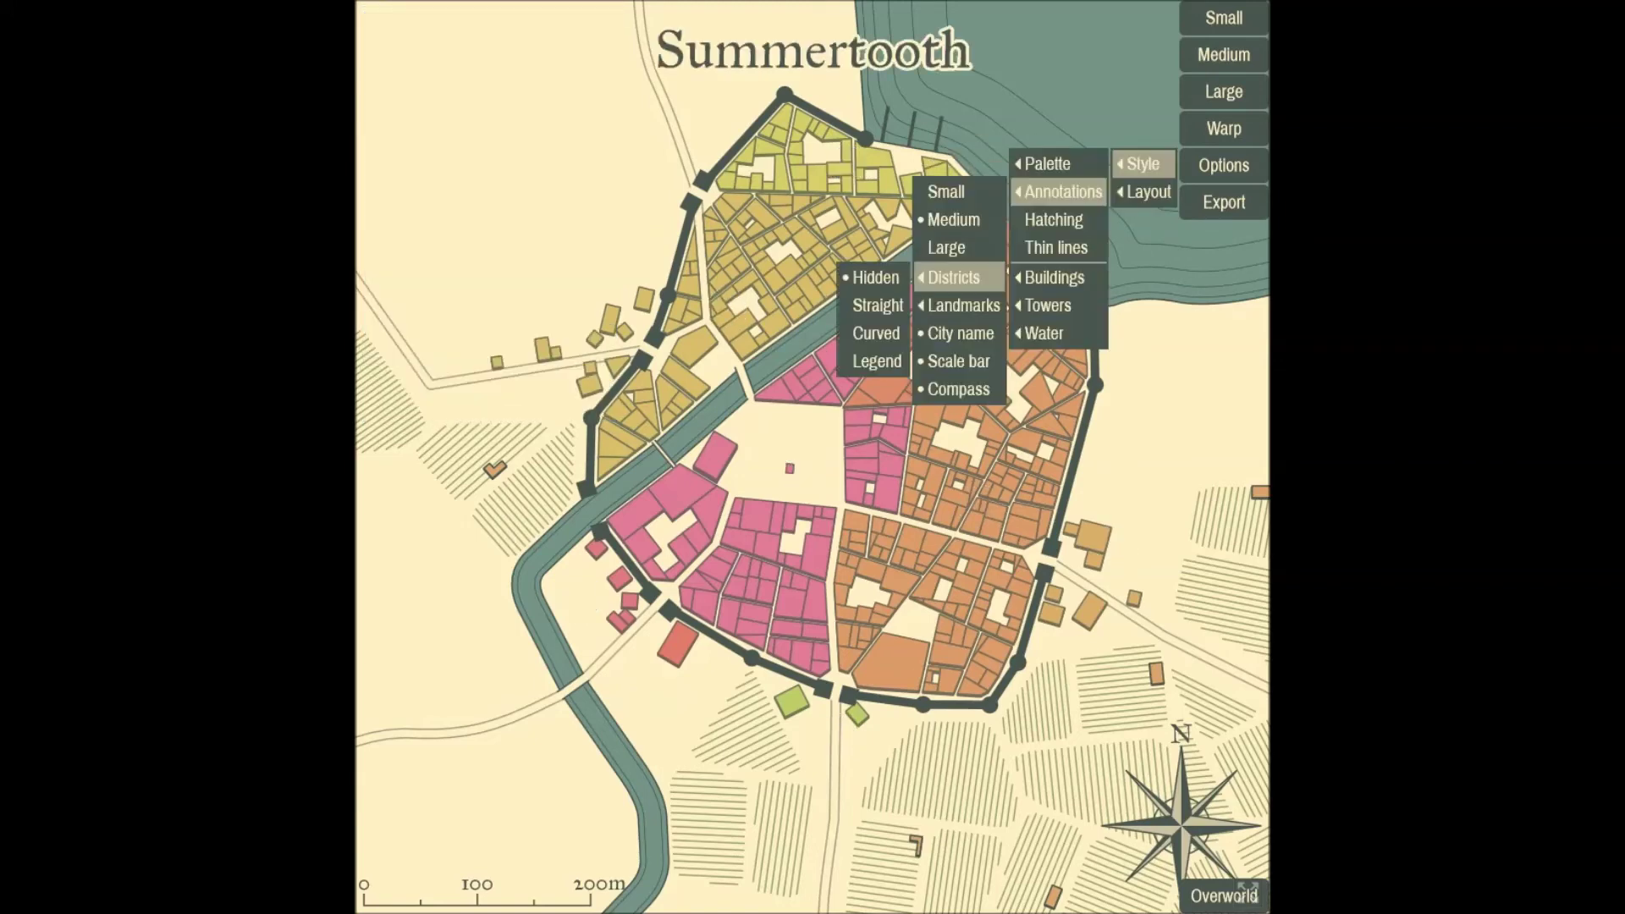
left_click(875, 333)
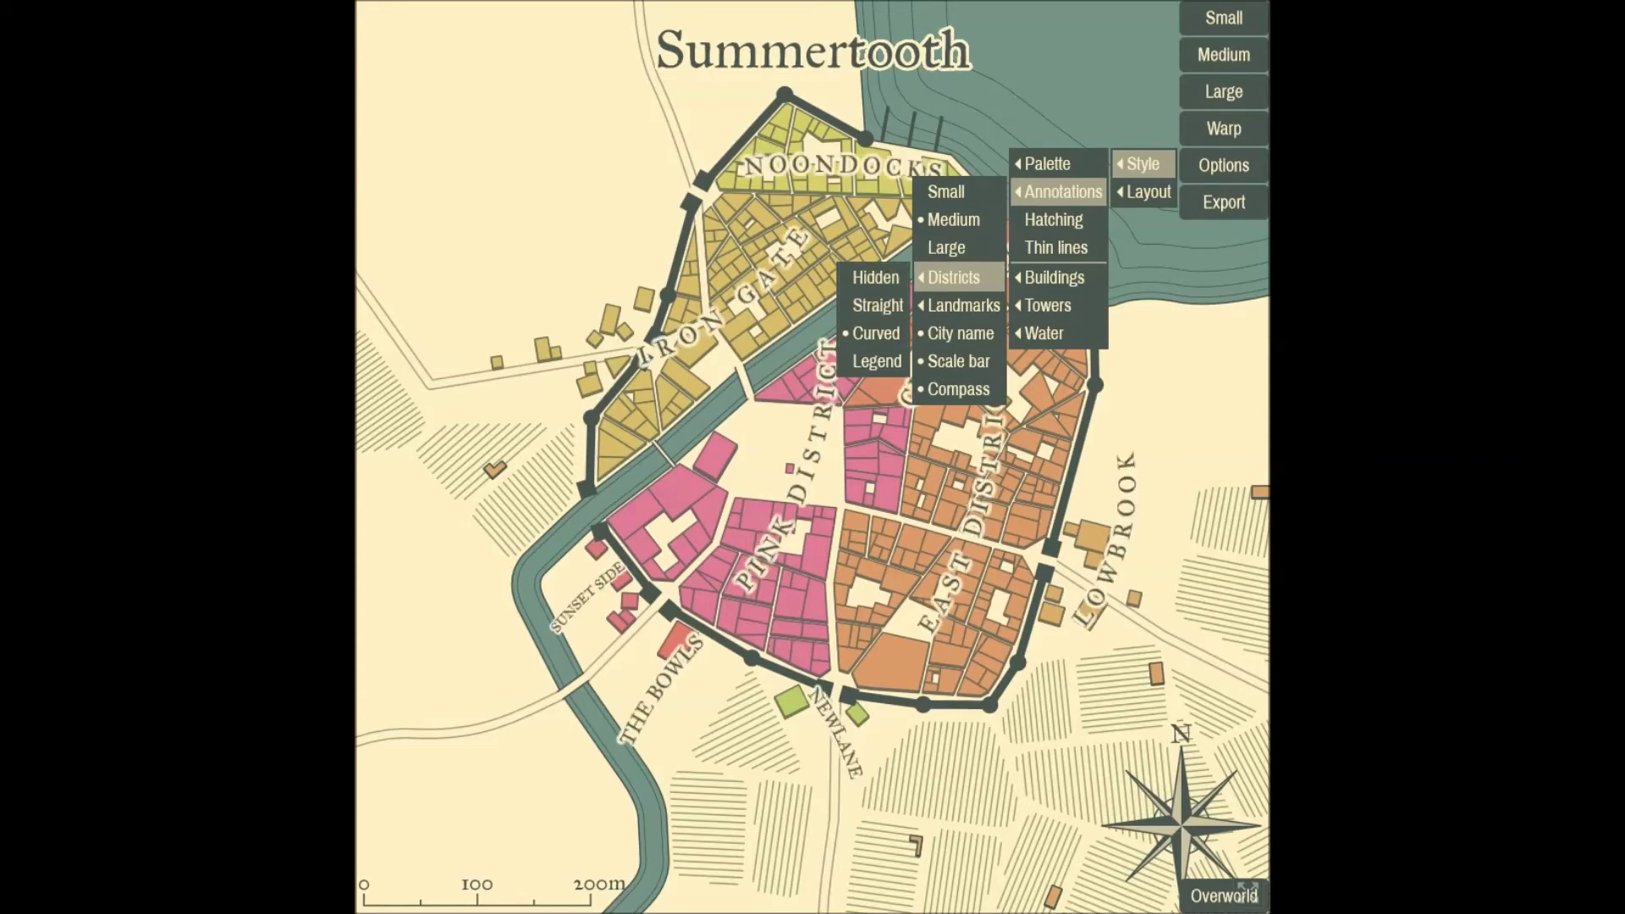
Generate a large city and list its districts in a numbered legend.
left_click(1224, 92)
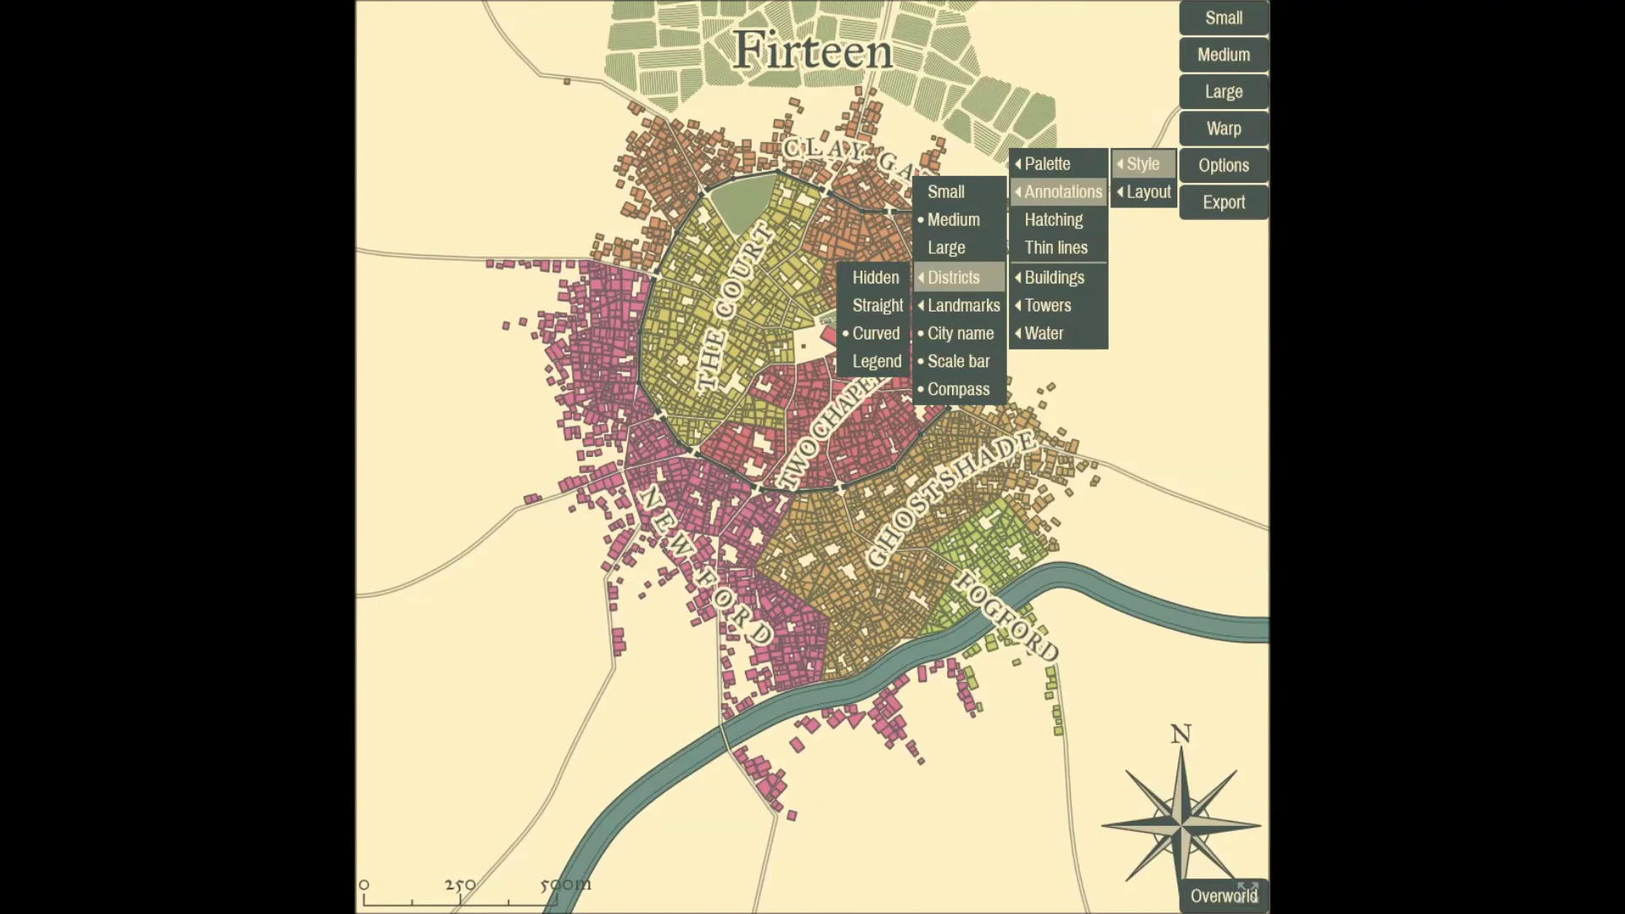
key("Escape")
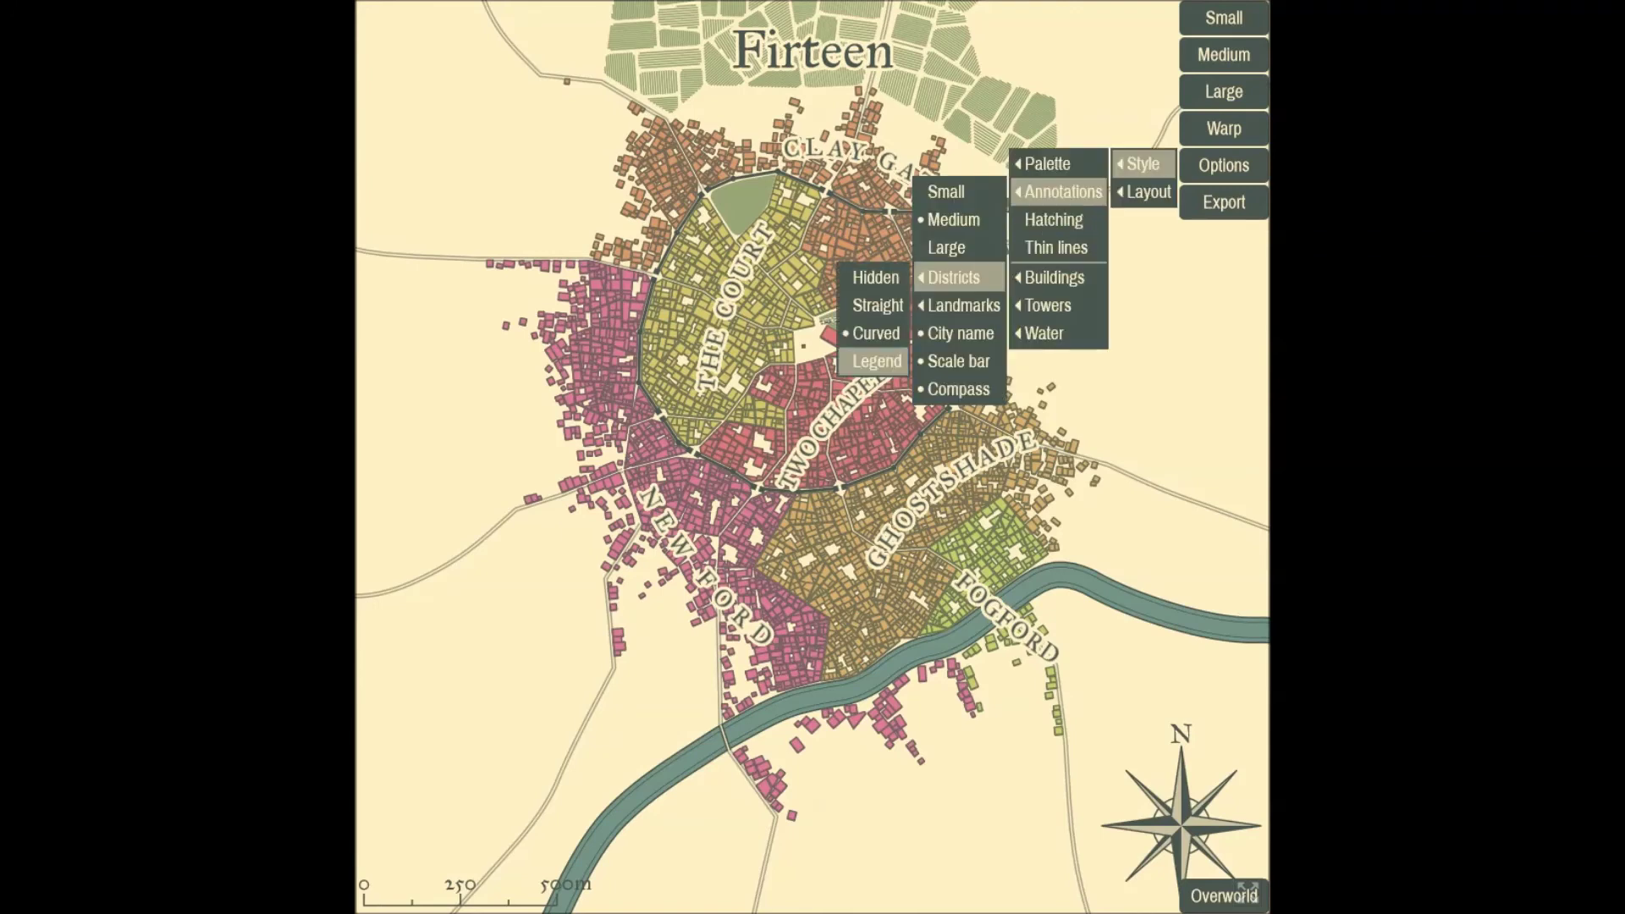
left_click(877, 362)
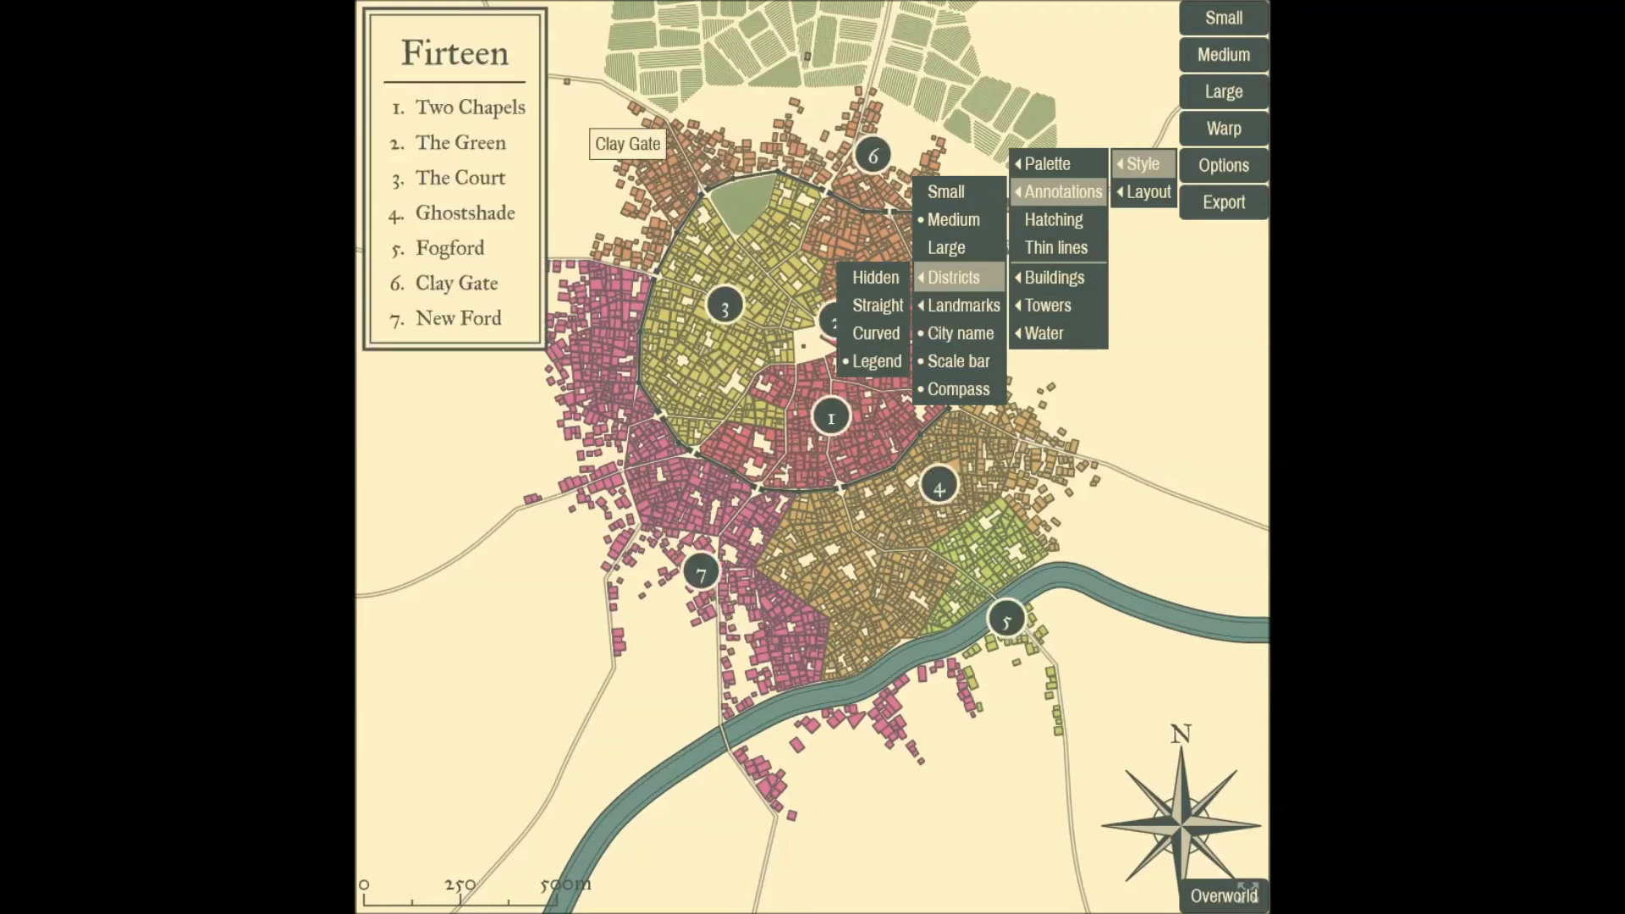
left_click(682, 151)
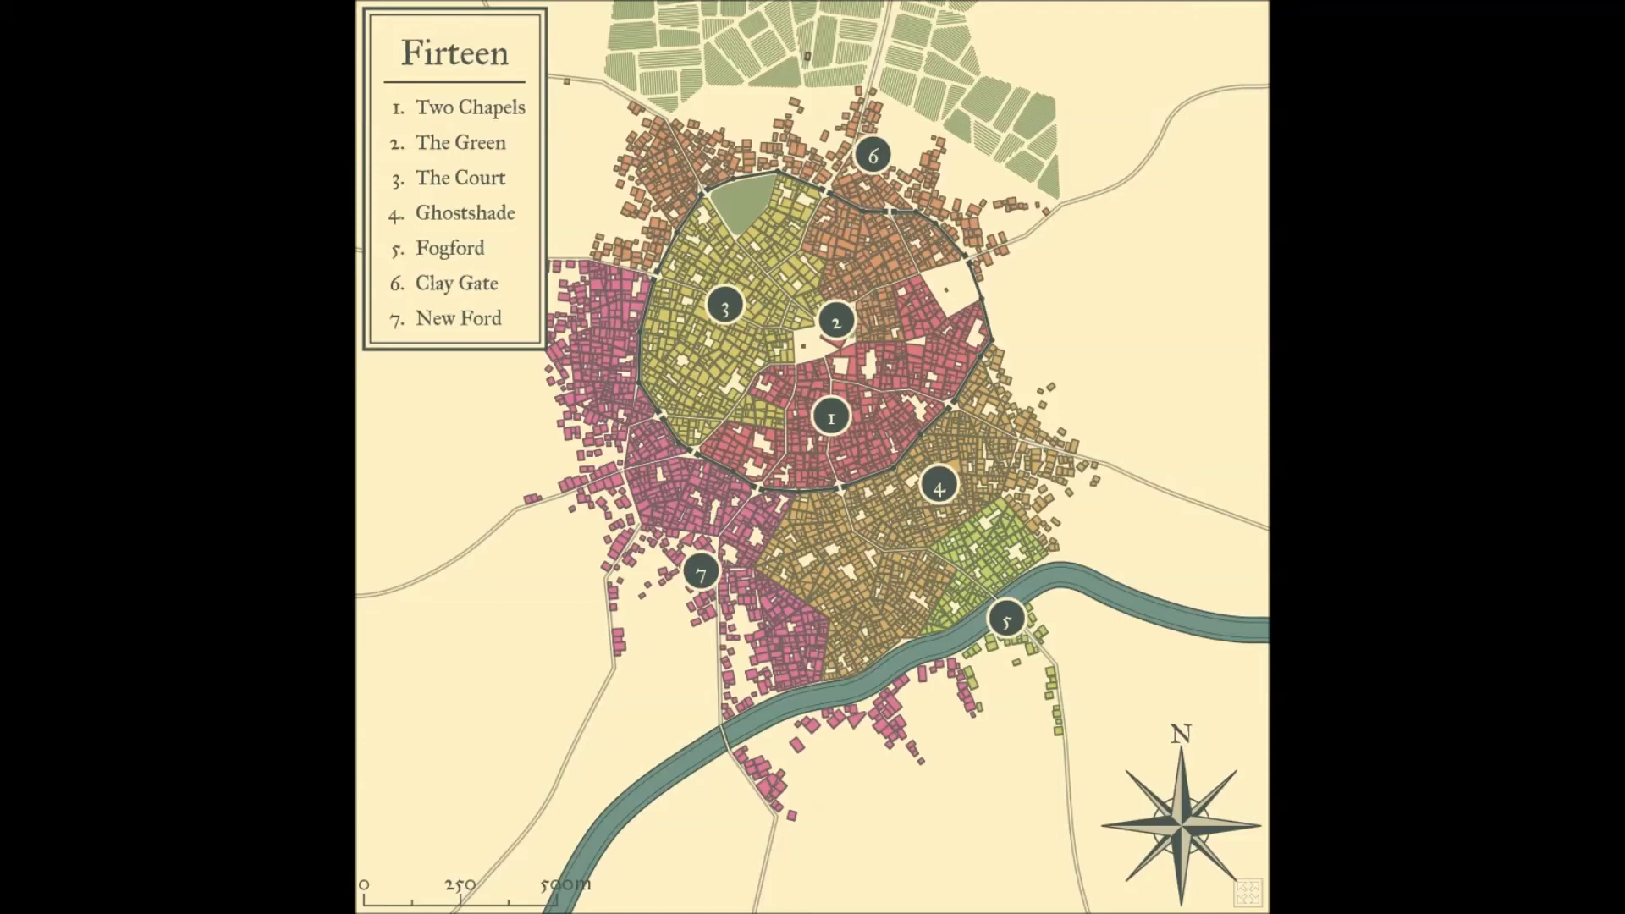
Generate a smaller town and view the style options available for water.
mouse_move(963, 104)
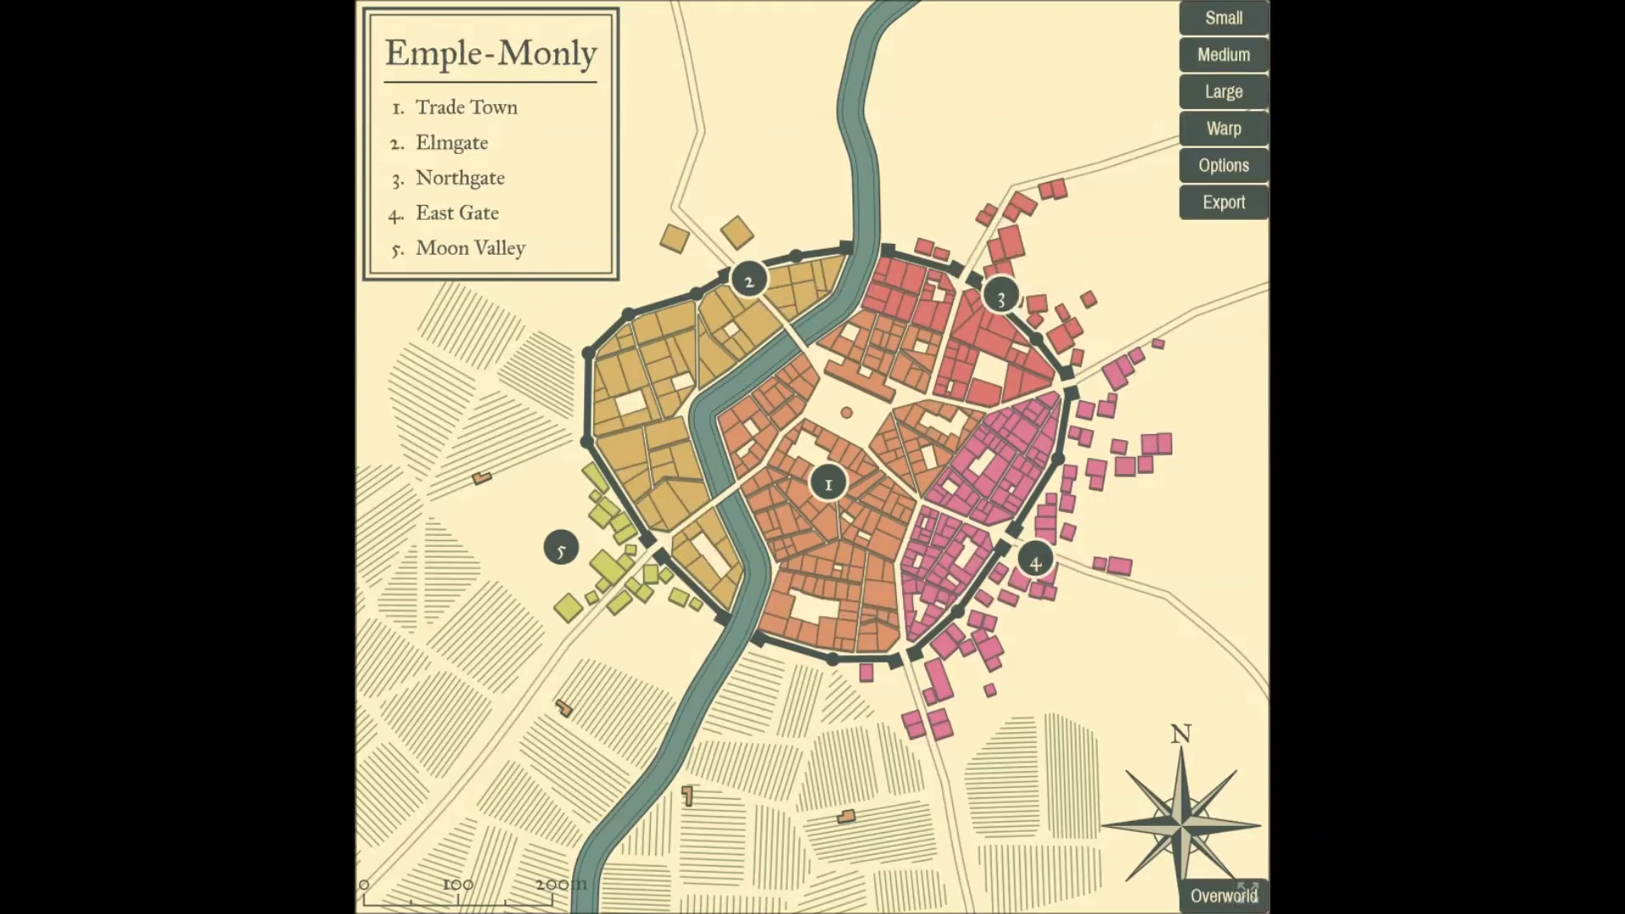
left_click(1224, 165)
mouse_move(1143, 164)
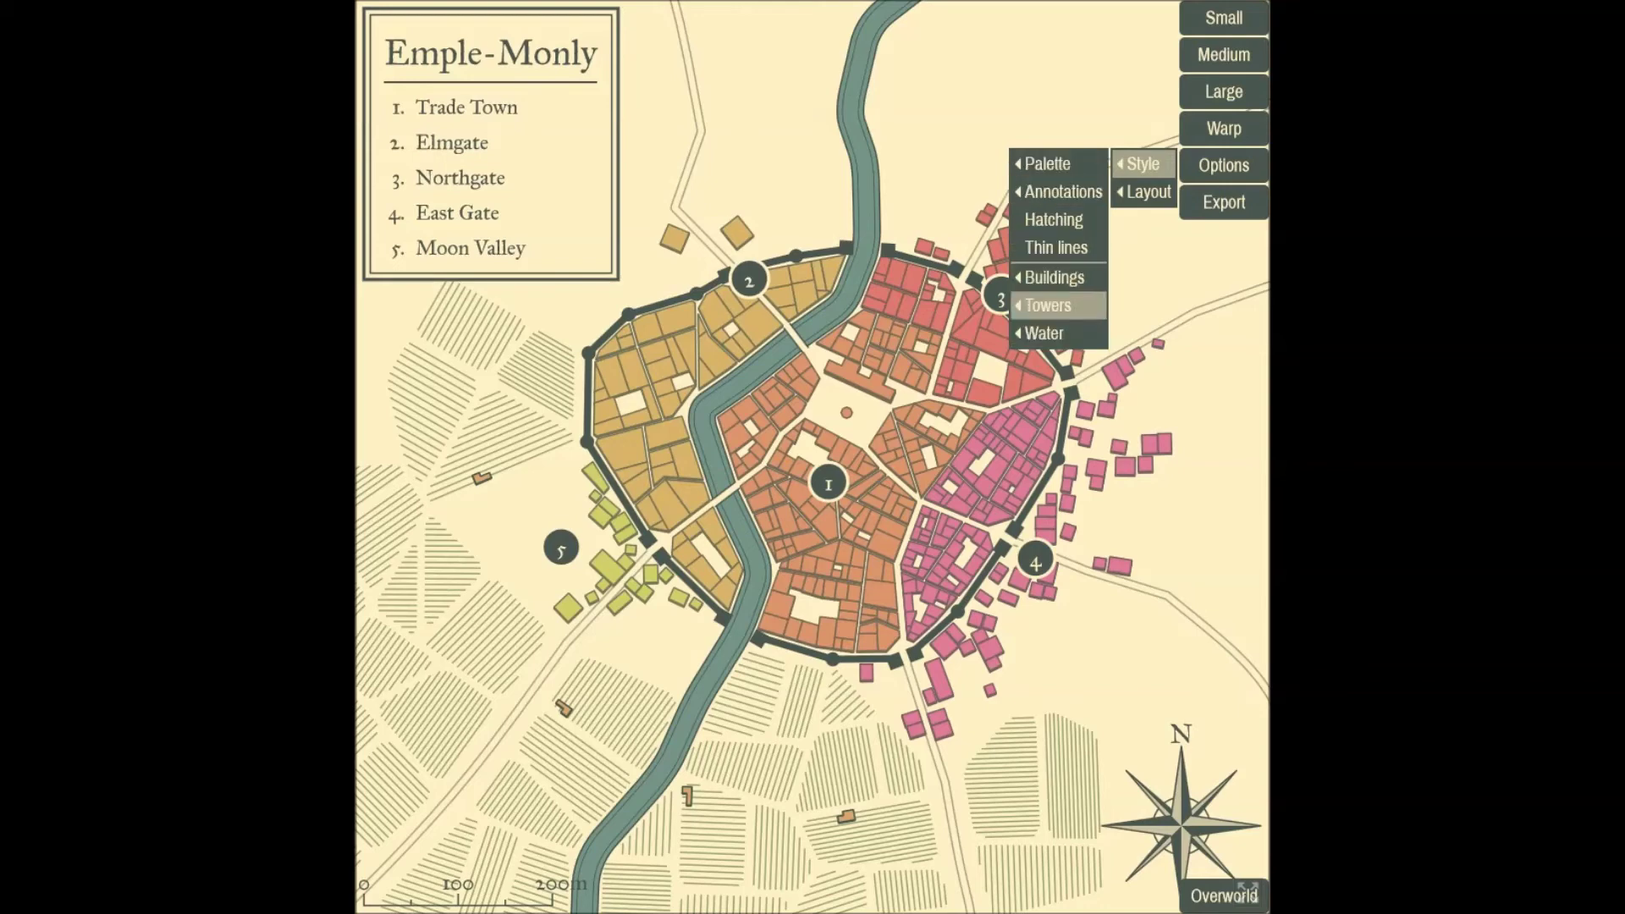
left_click(1049, 333)
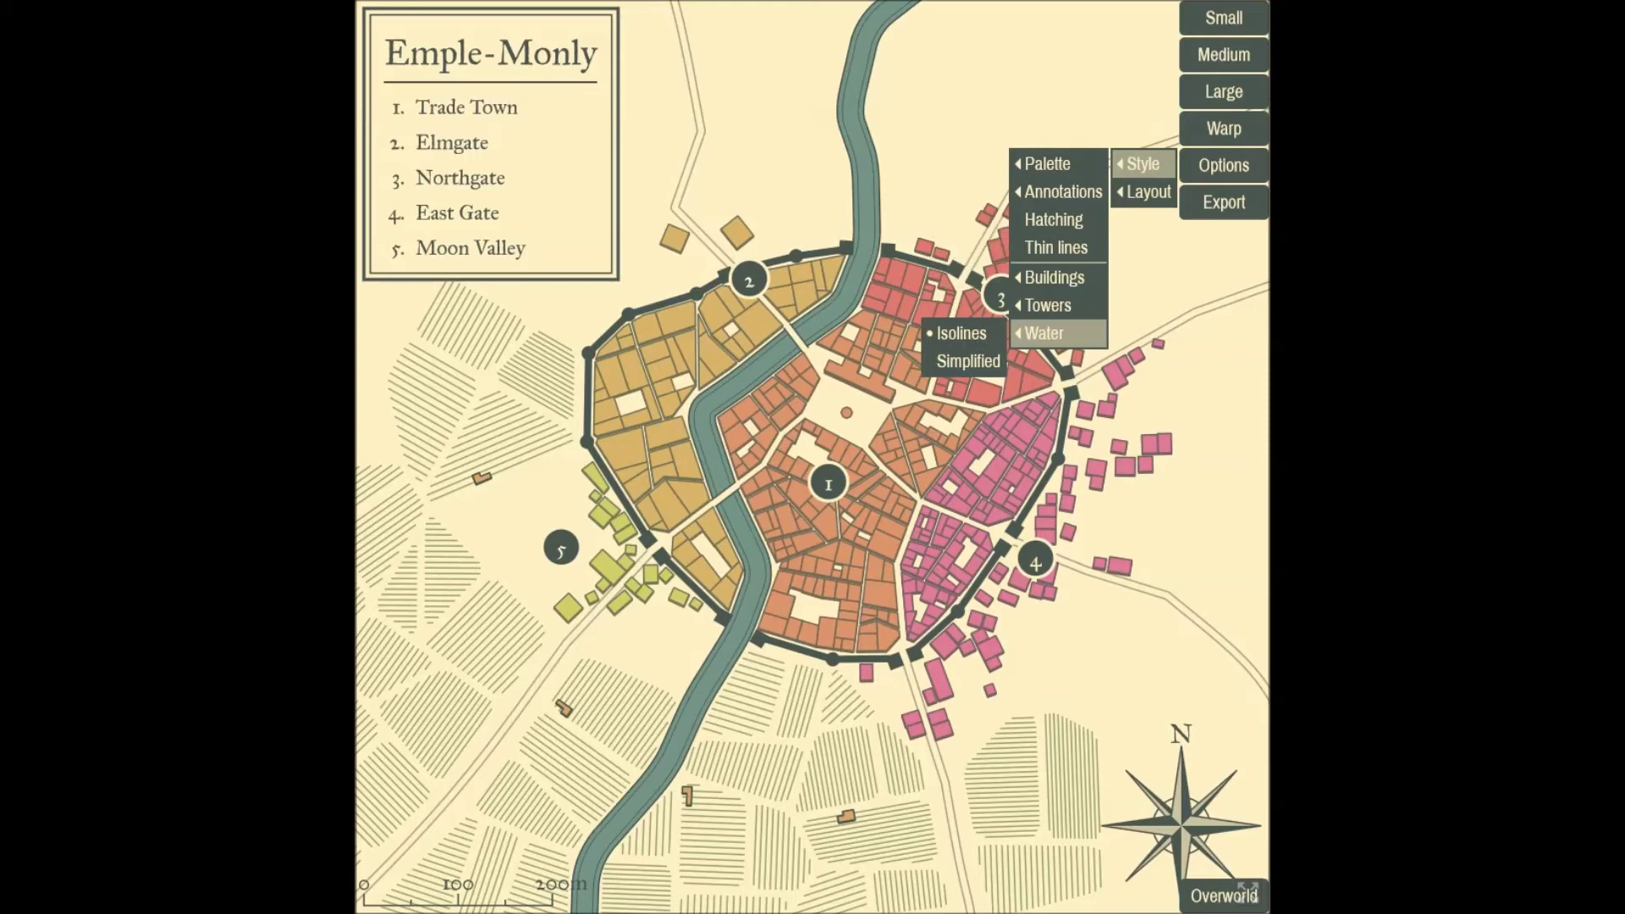
Turn off the Random layout option and generate towns with Walls, Coast and Citadel enabled.
left_click(1171, 202)
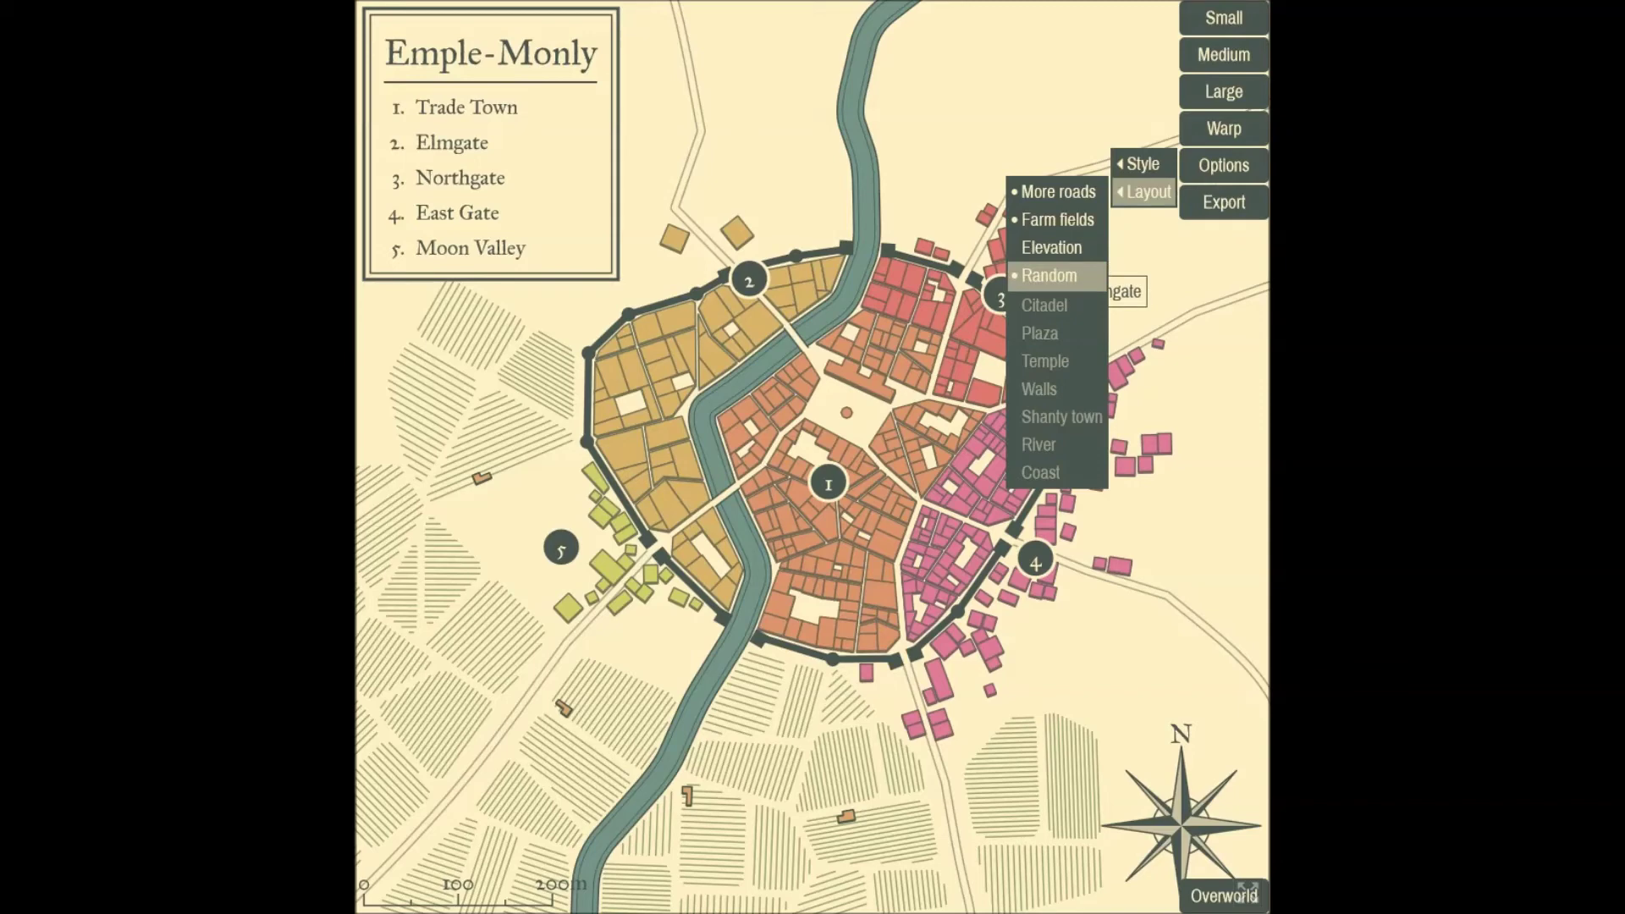
left_click(1049, 276)
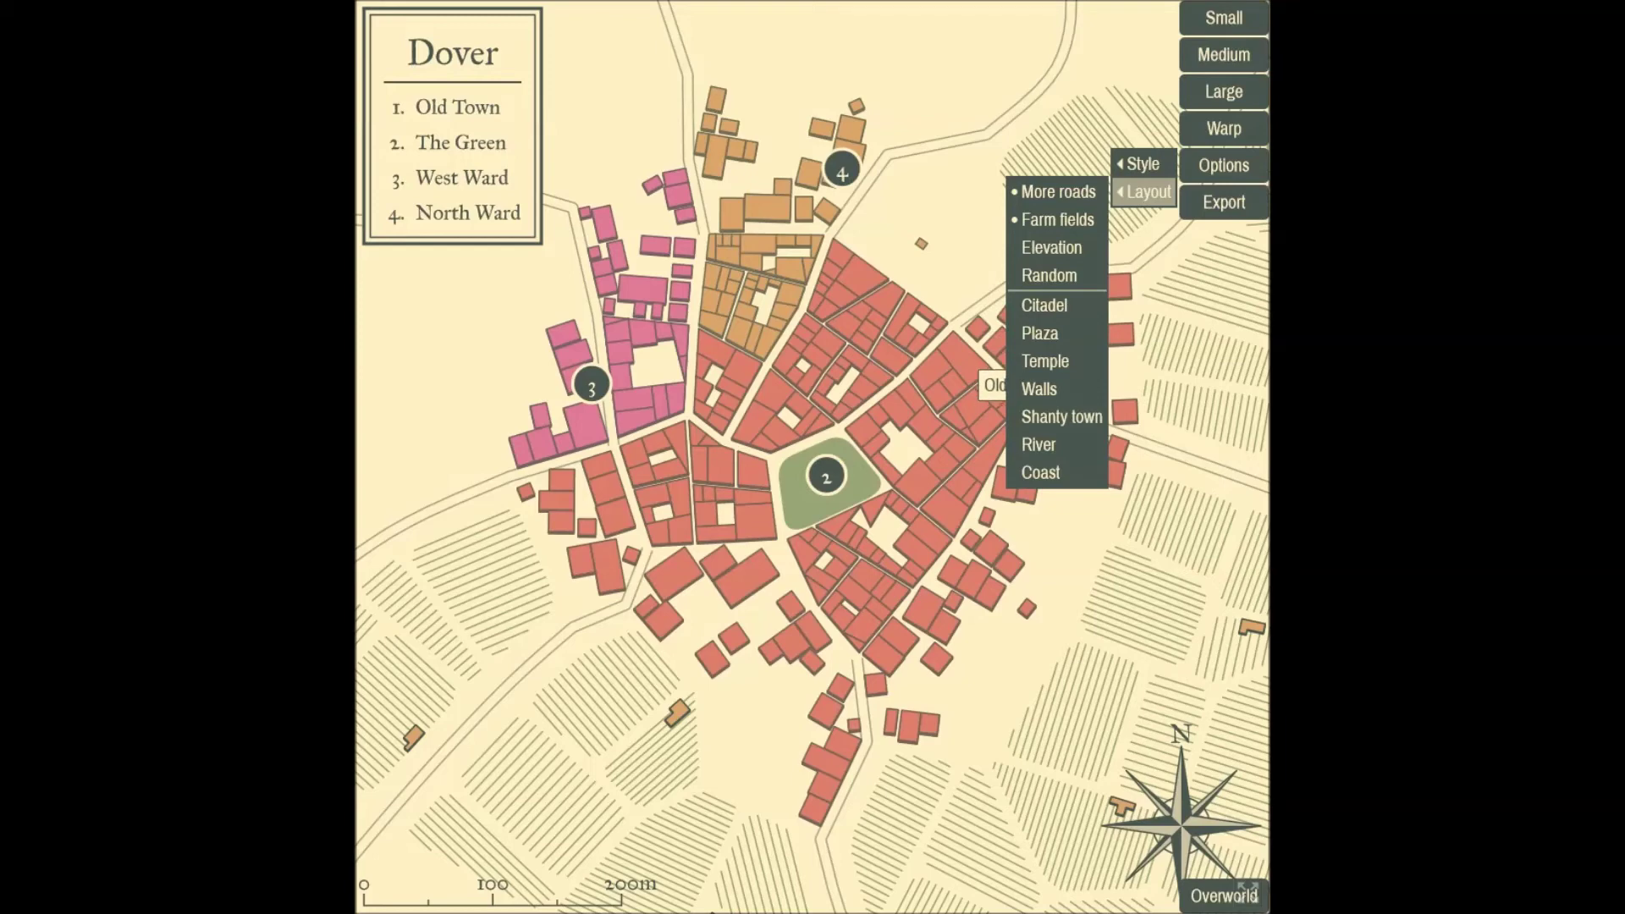
left_click(1040, 389)
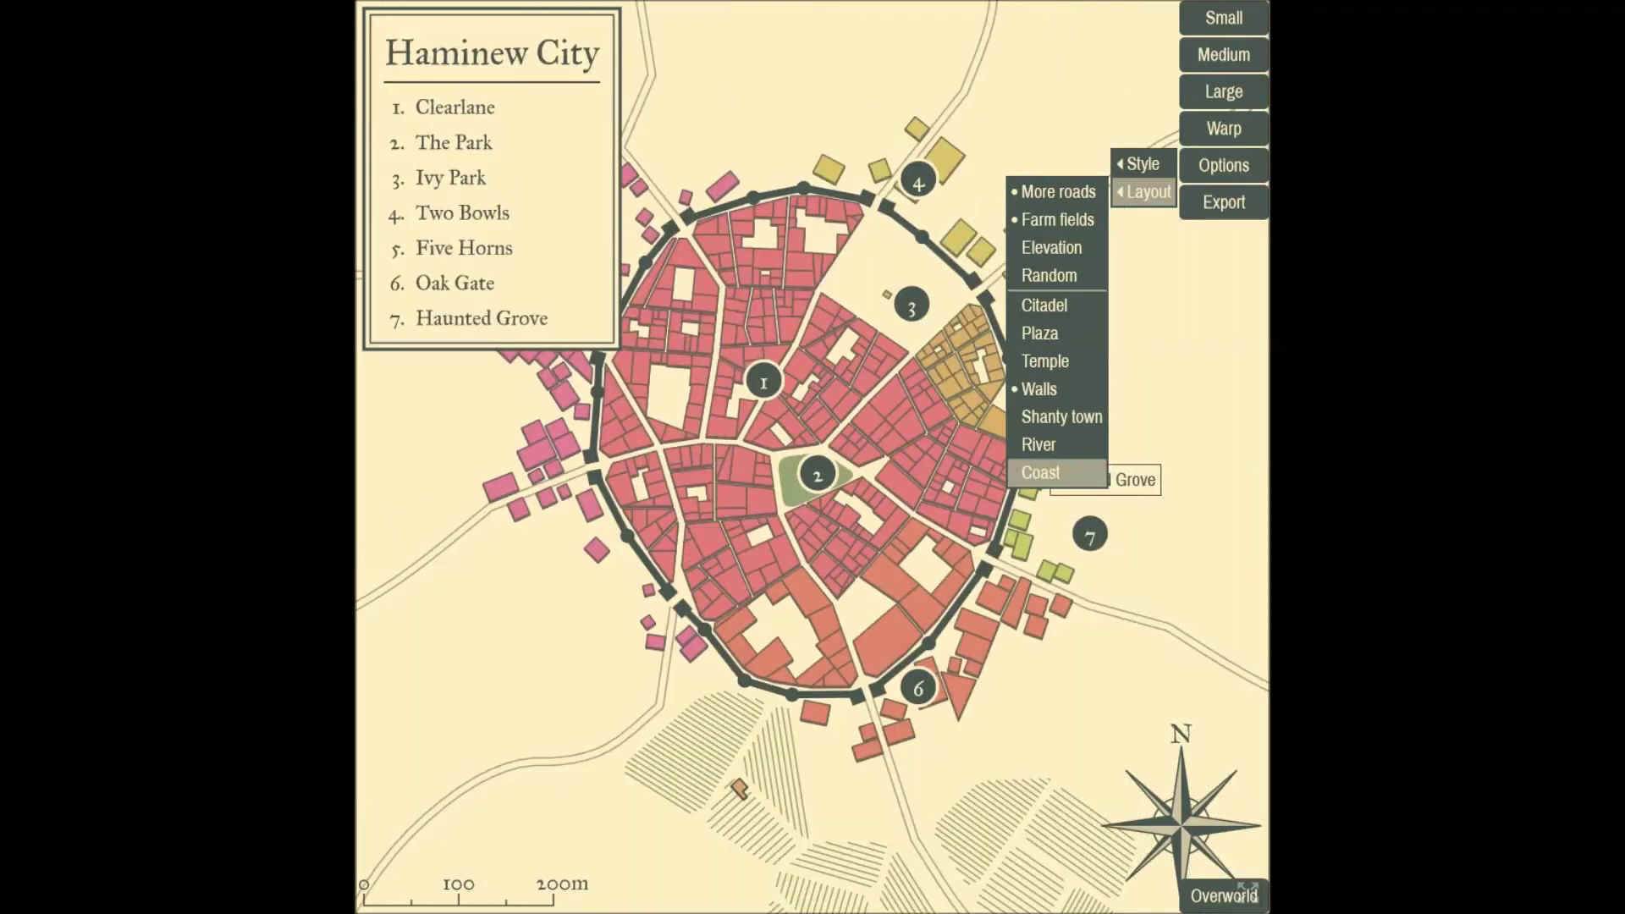
left_click(1040, 473)
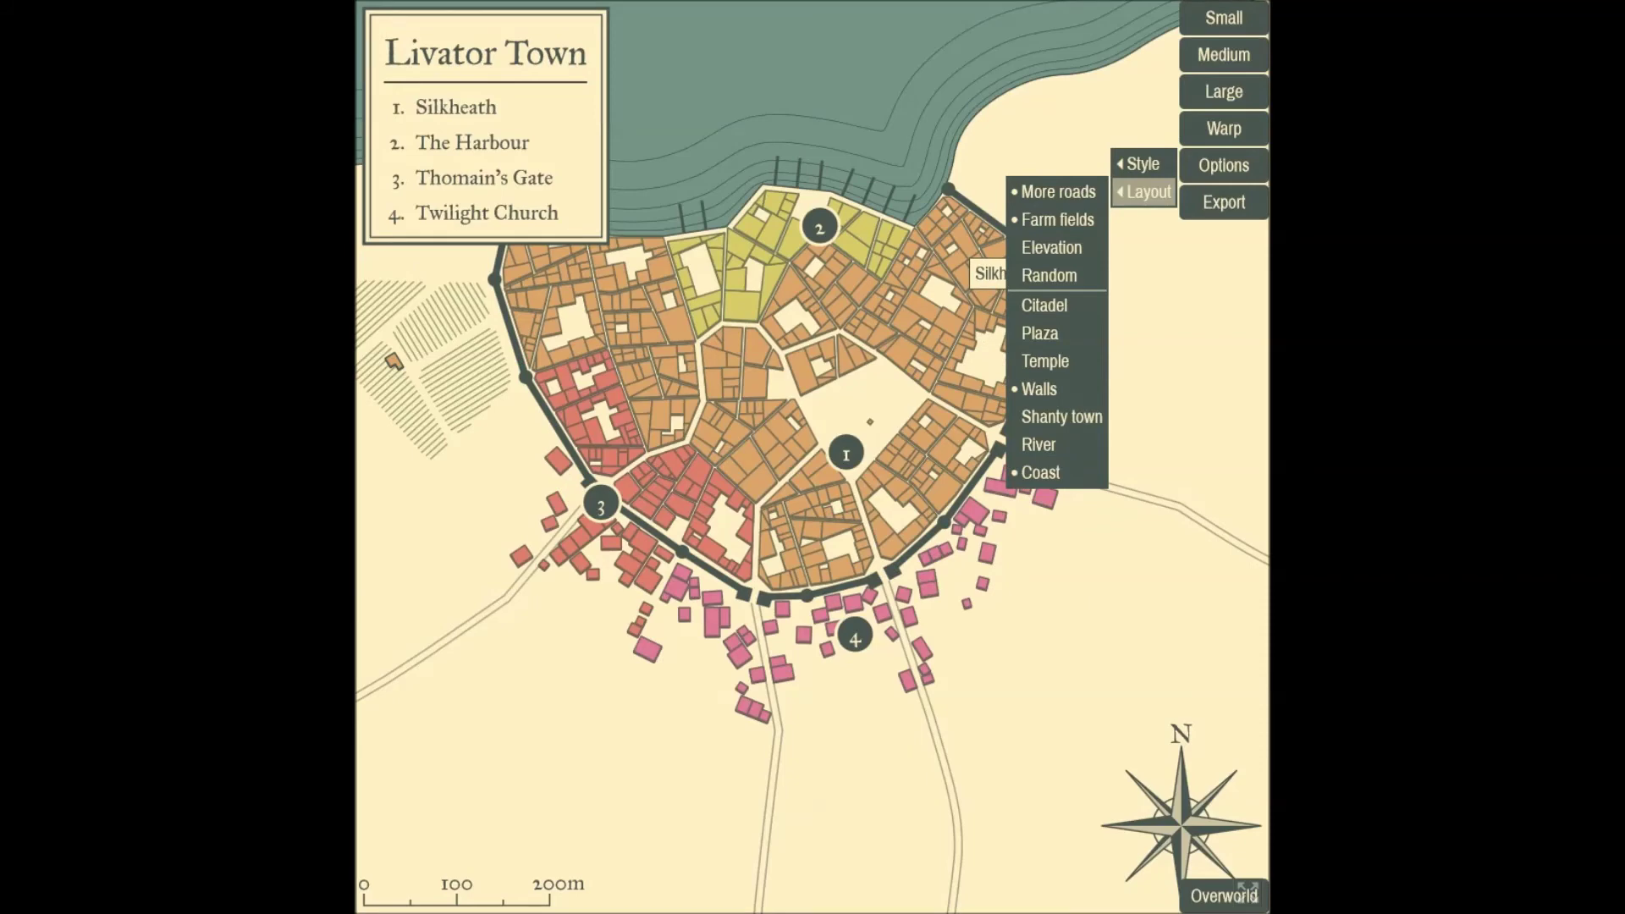
left_click(1045, 305)
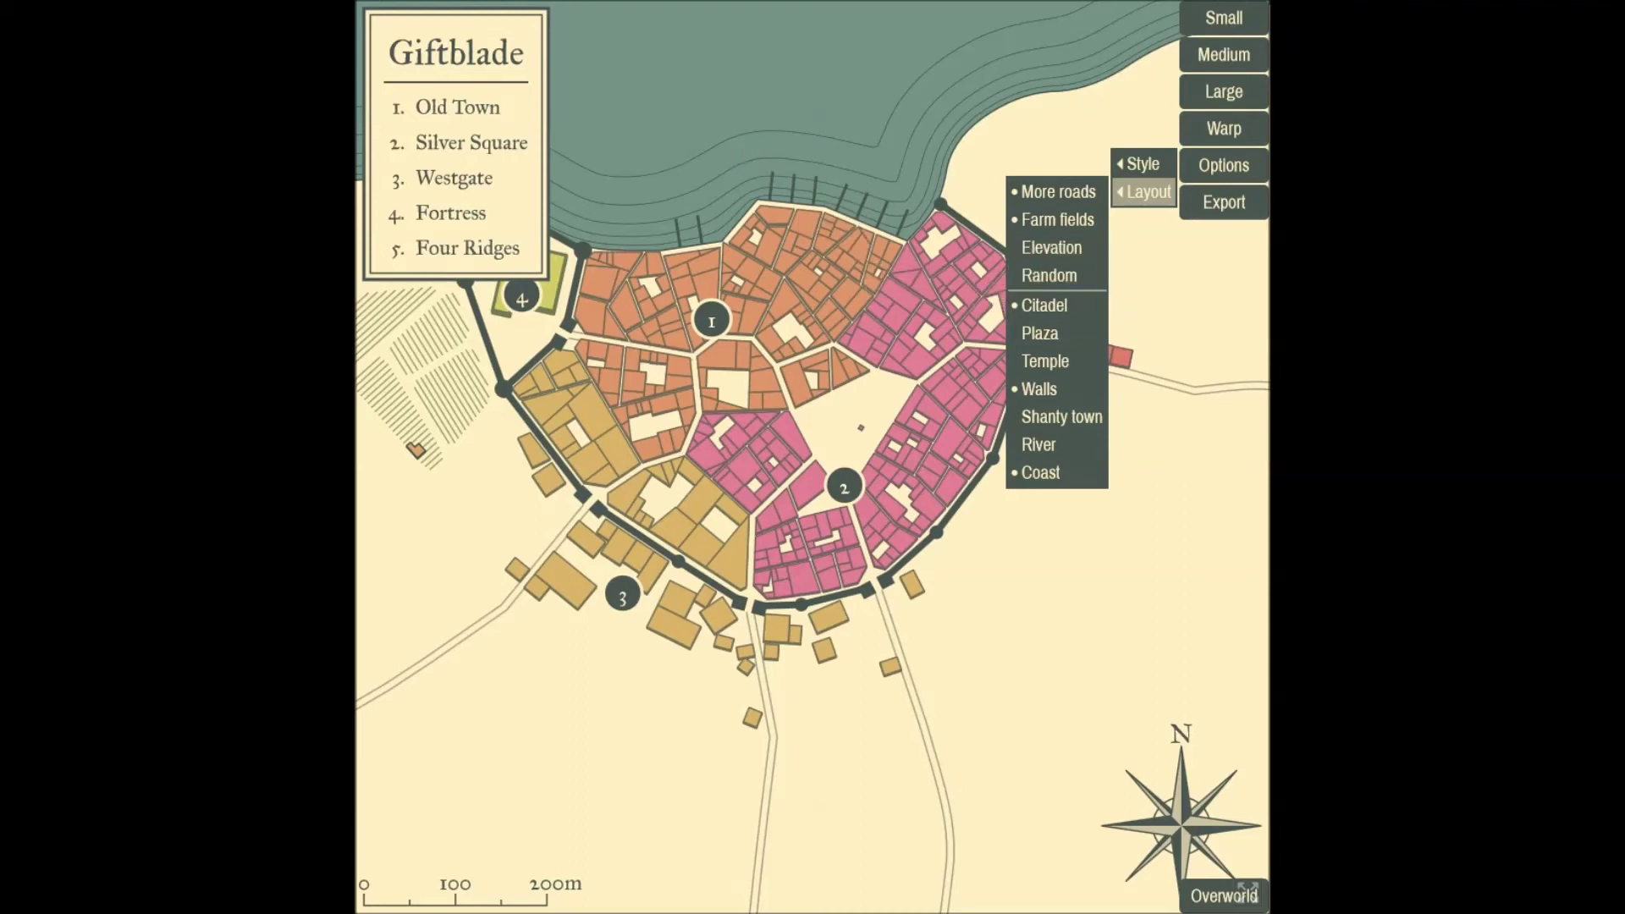
Try the Elevation layout option on the town and switch it off again.
left_click(1053, 247)
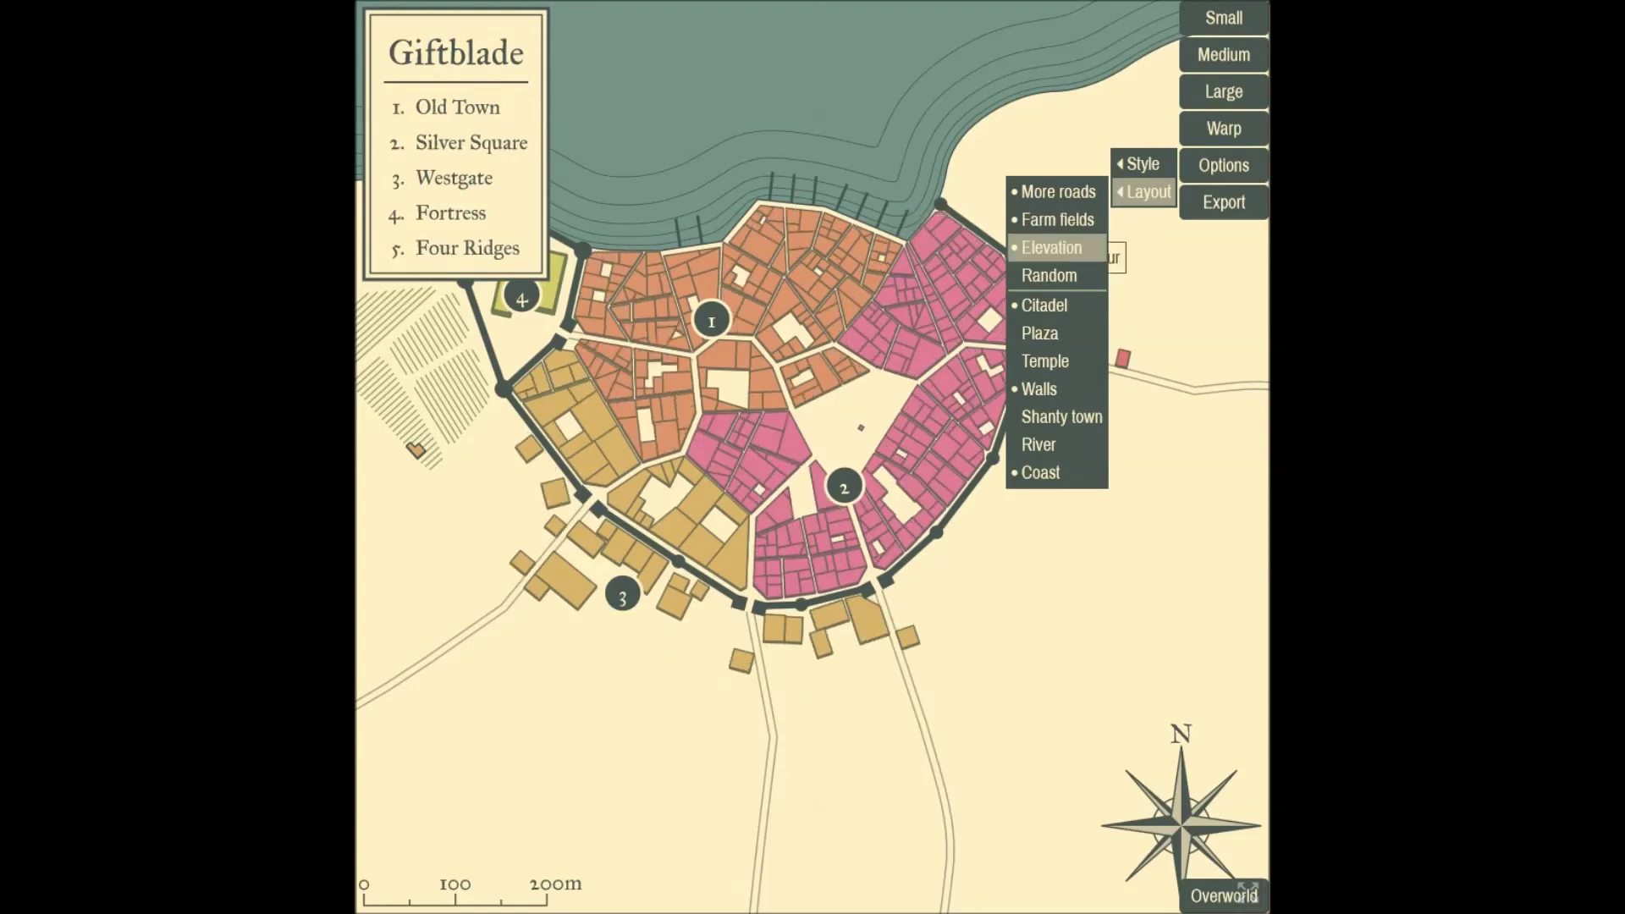
left_click(1053, 247)
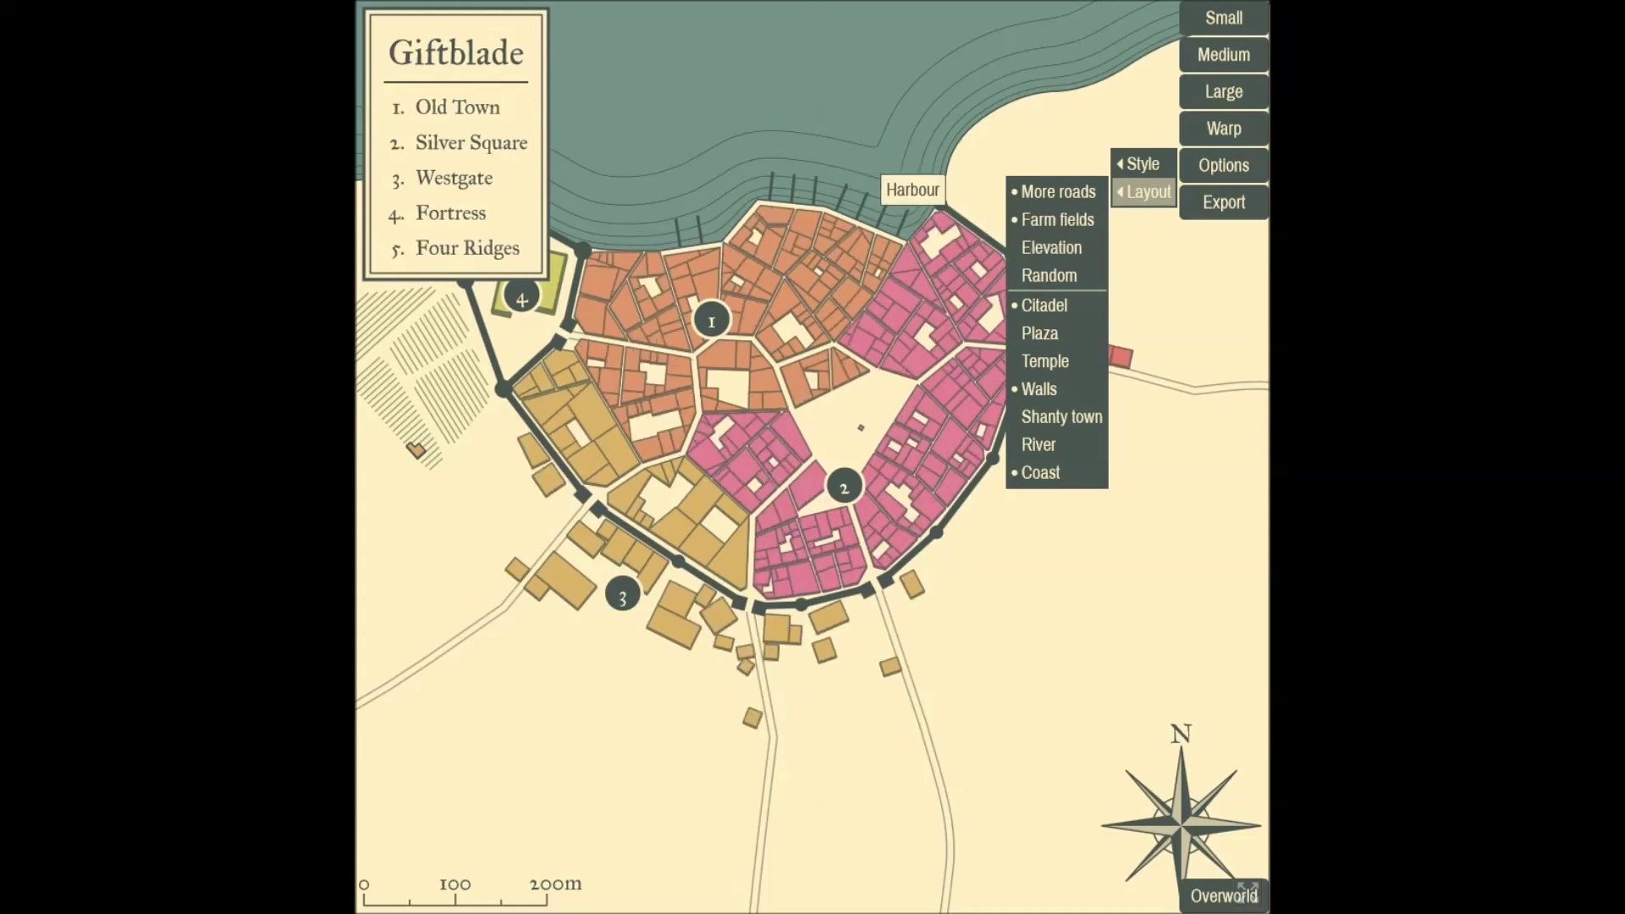
Turn off the Farm fields and More roads layout options and generate a new town with these settings.
left_click(1057, 220)
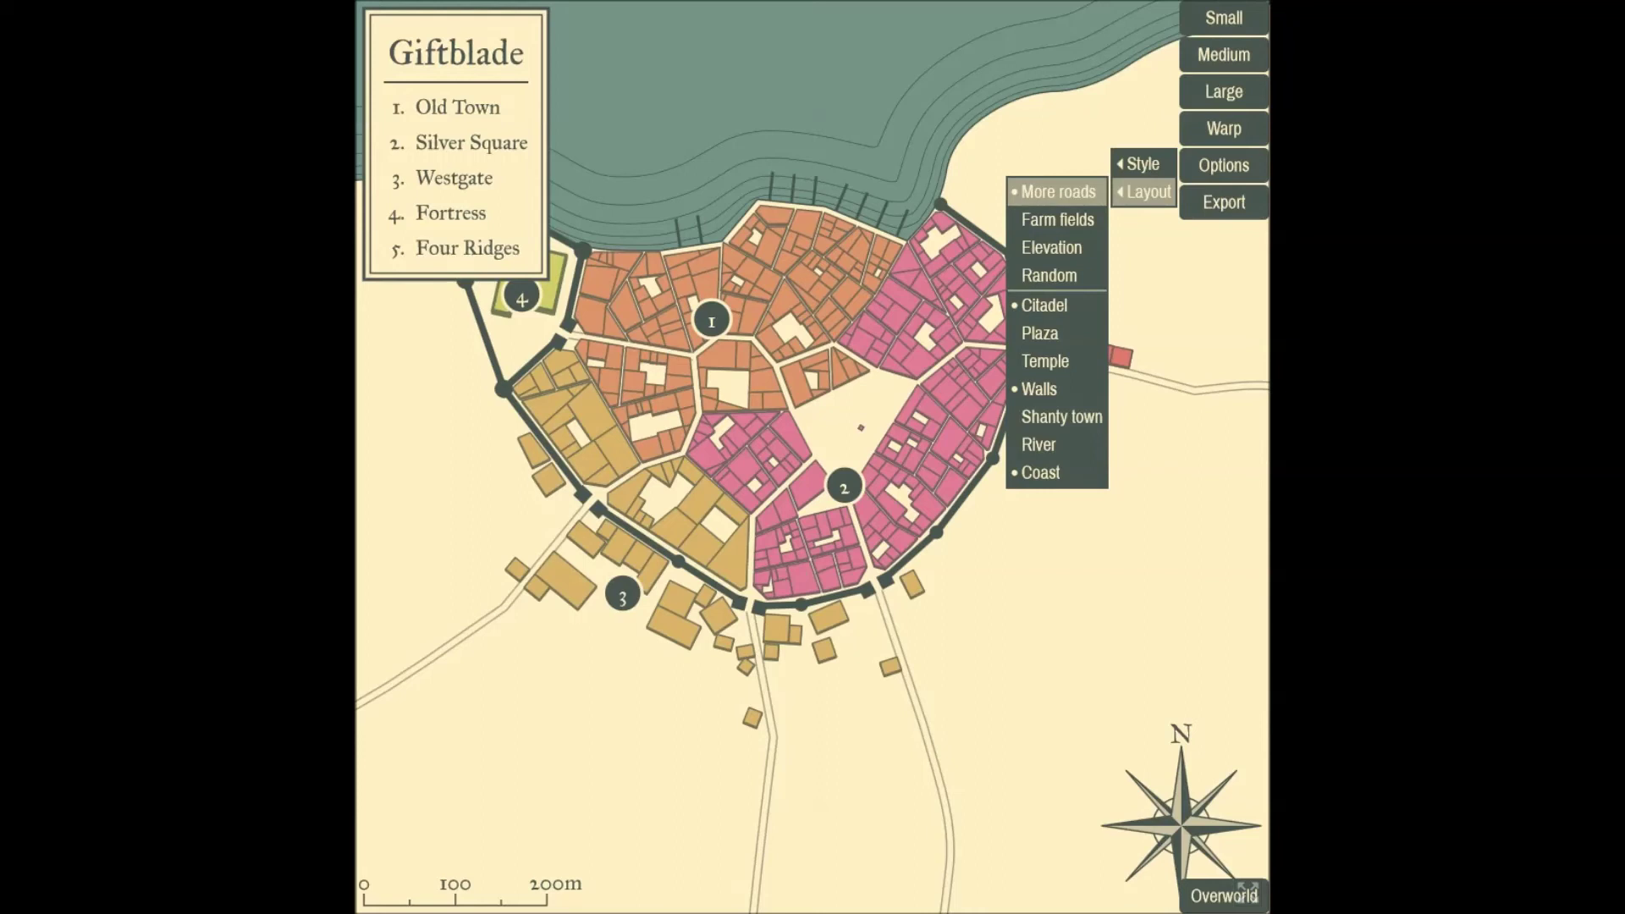
left_click(1058, 192)
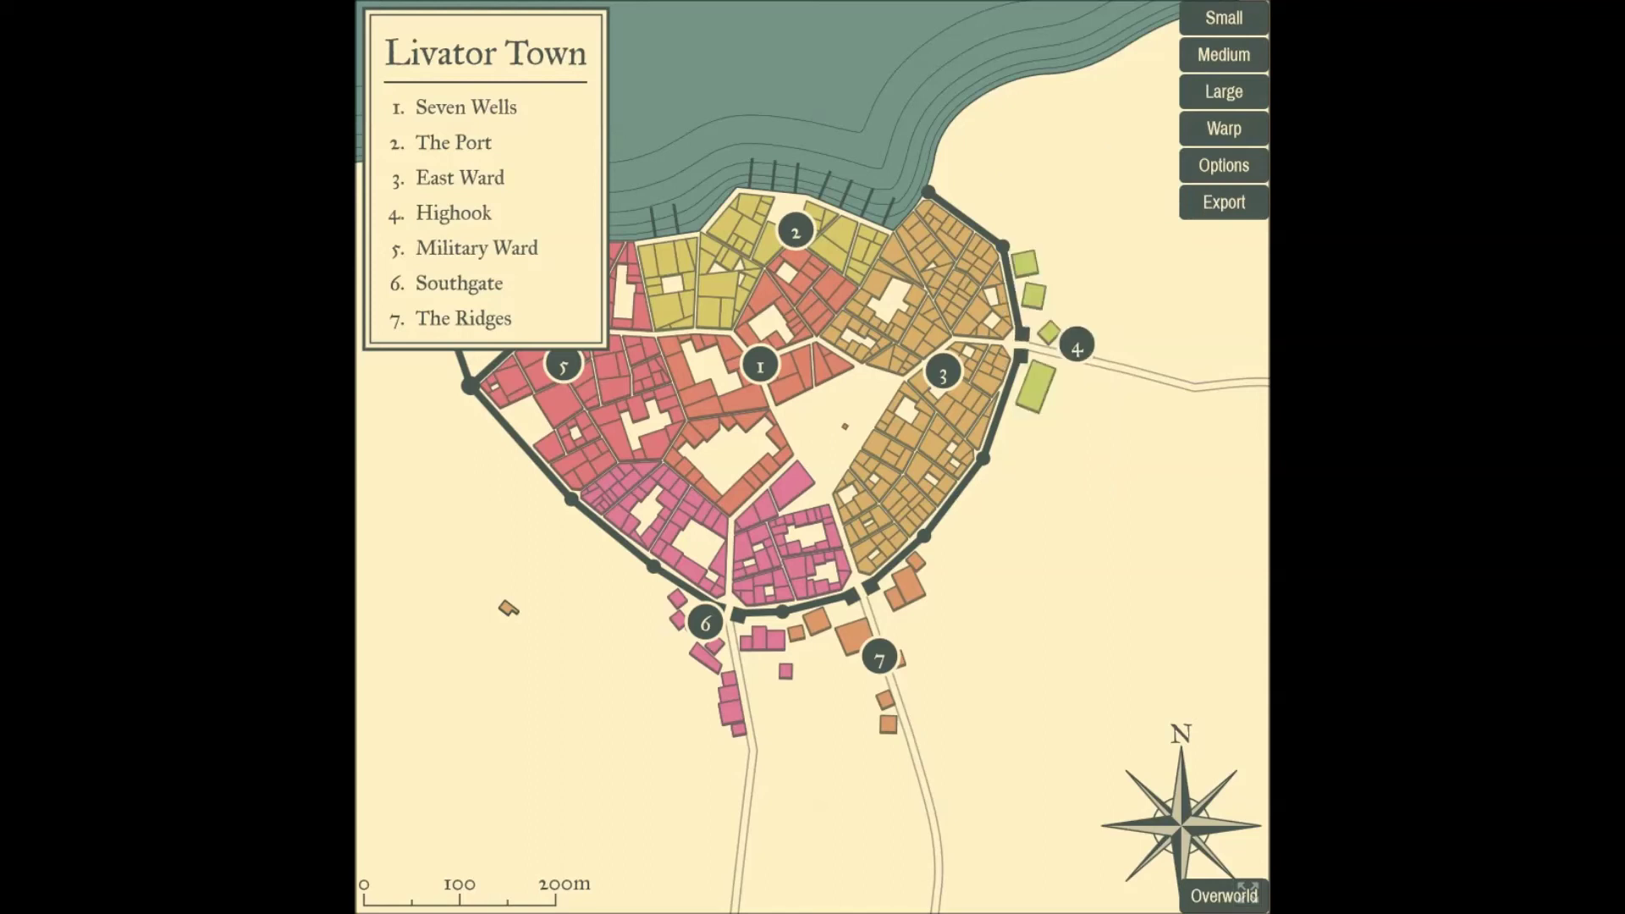
left_click(1224, 165)
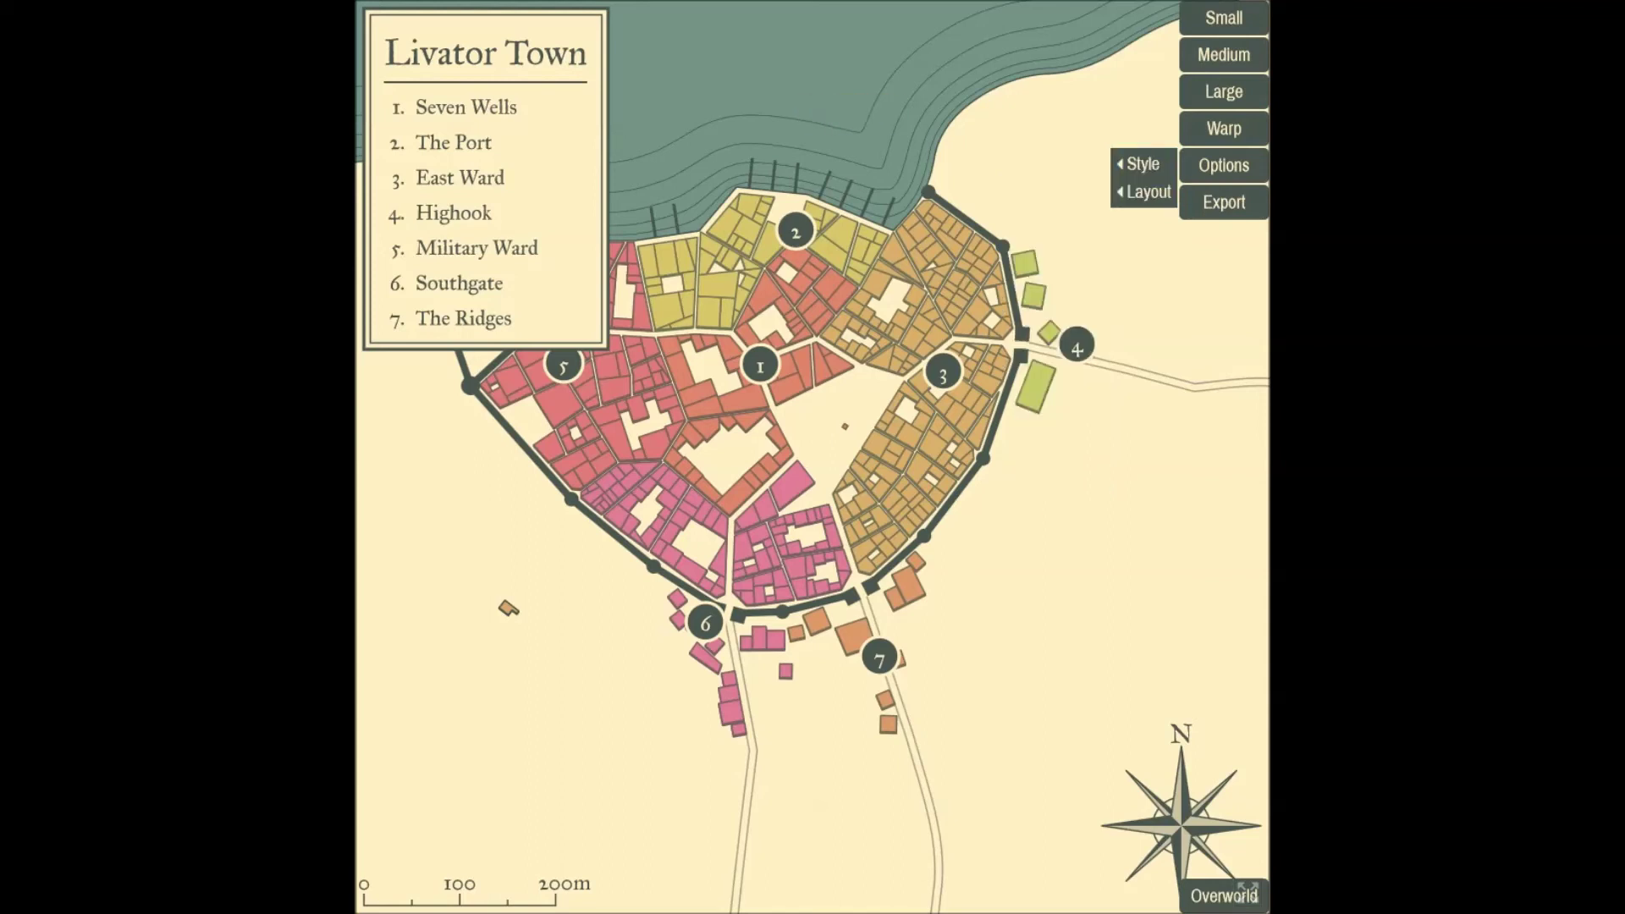
Set the size of the map annotations to Small.
mouse_move(1143, 163)
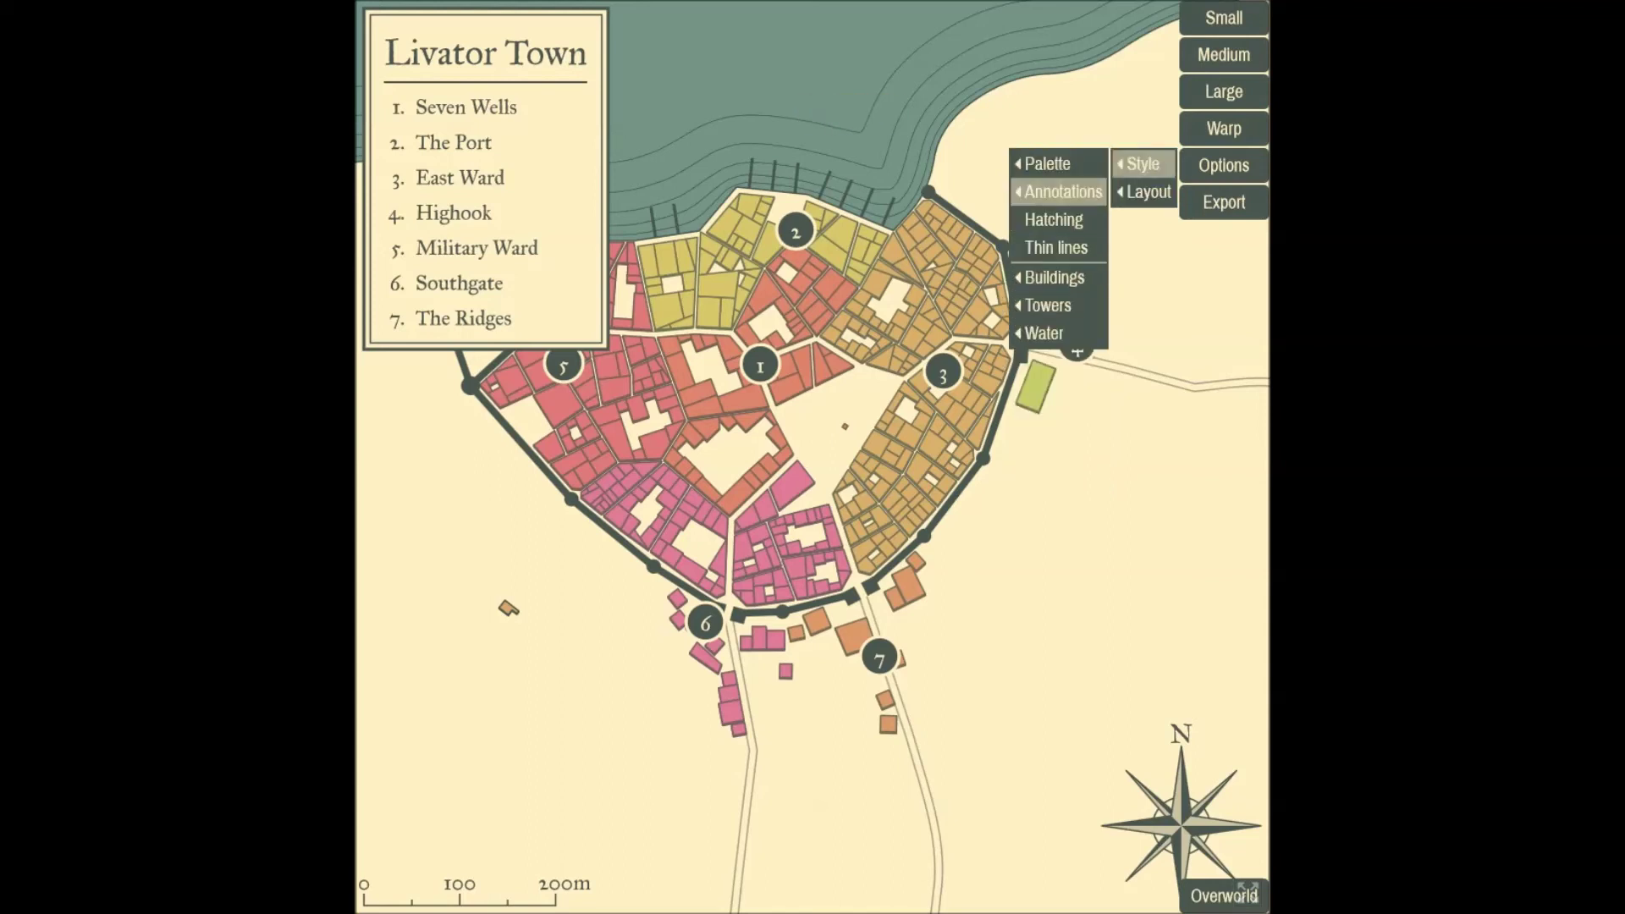
mouse_move(1063, 191)
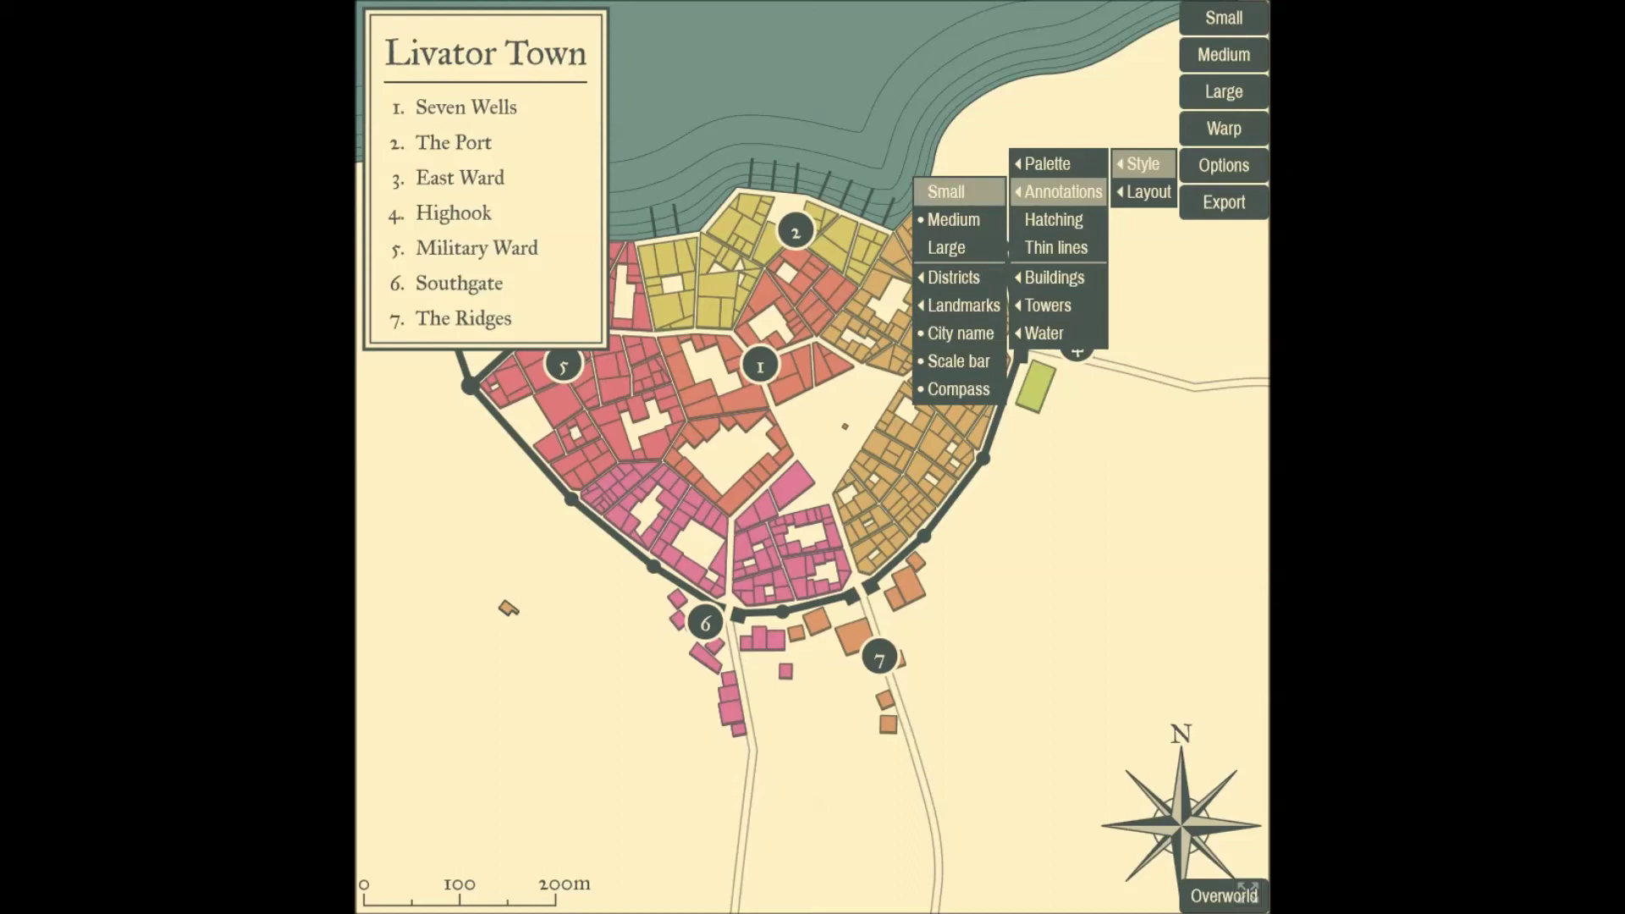
left_click(945, 191)
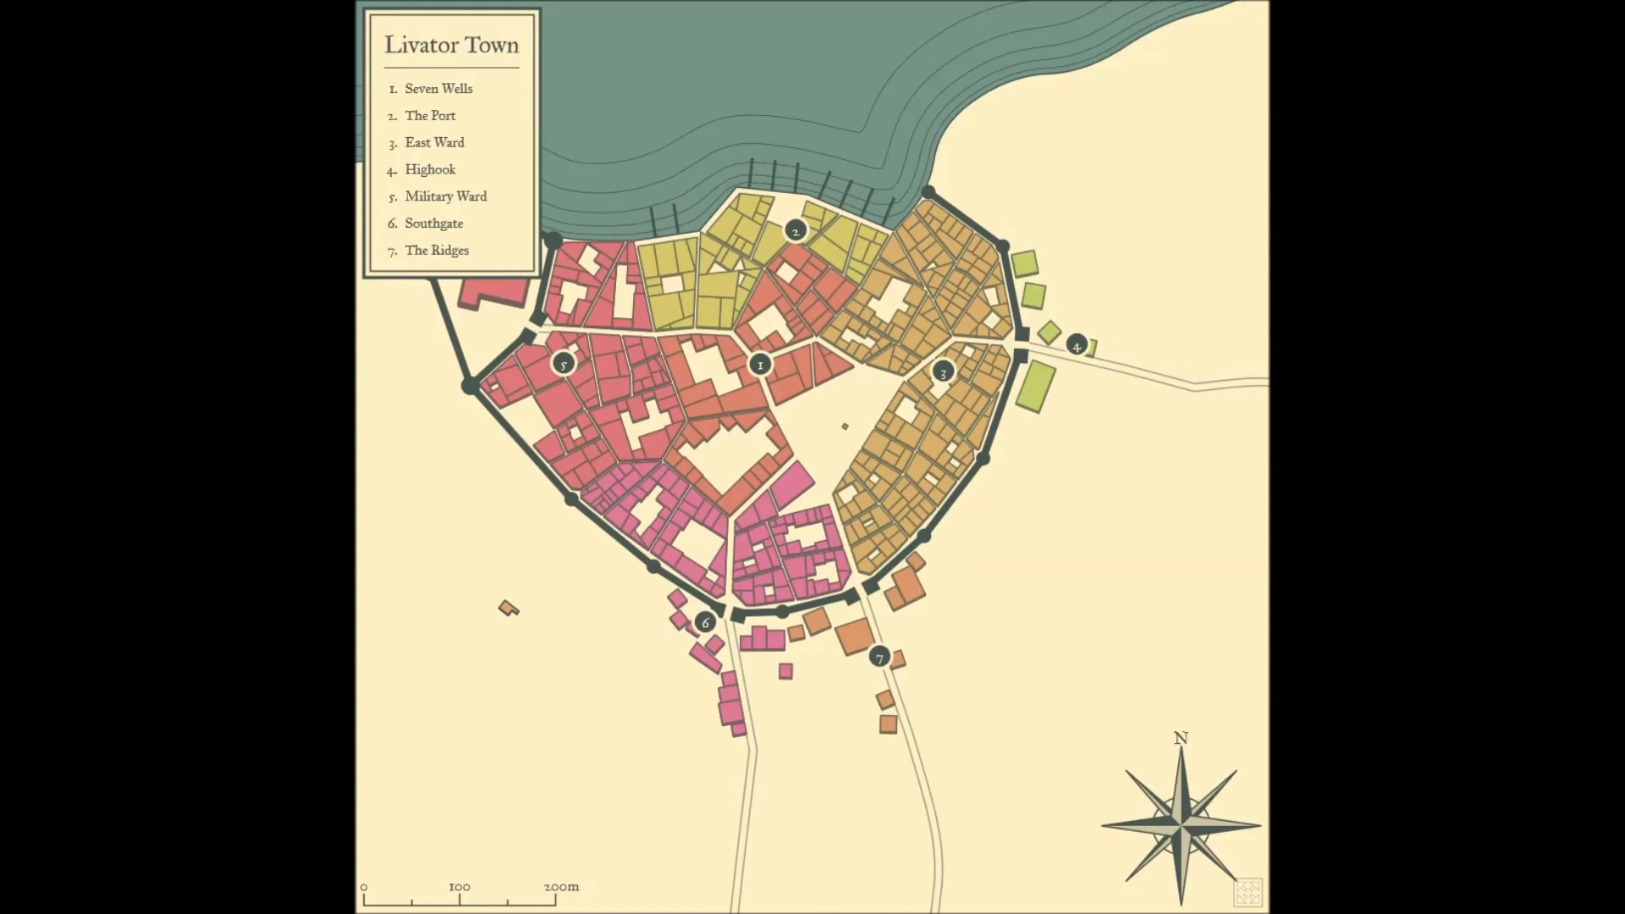
Hide the compass and the scale bar from the map annotations.
left_click(1224, 166)
mouse_move(1143, 164)
mouse_move(1063, 192)
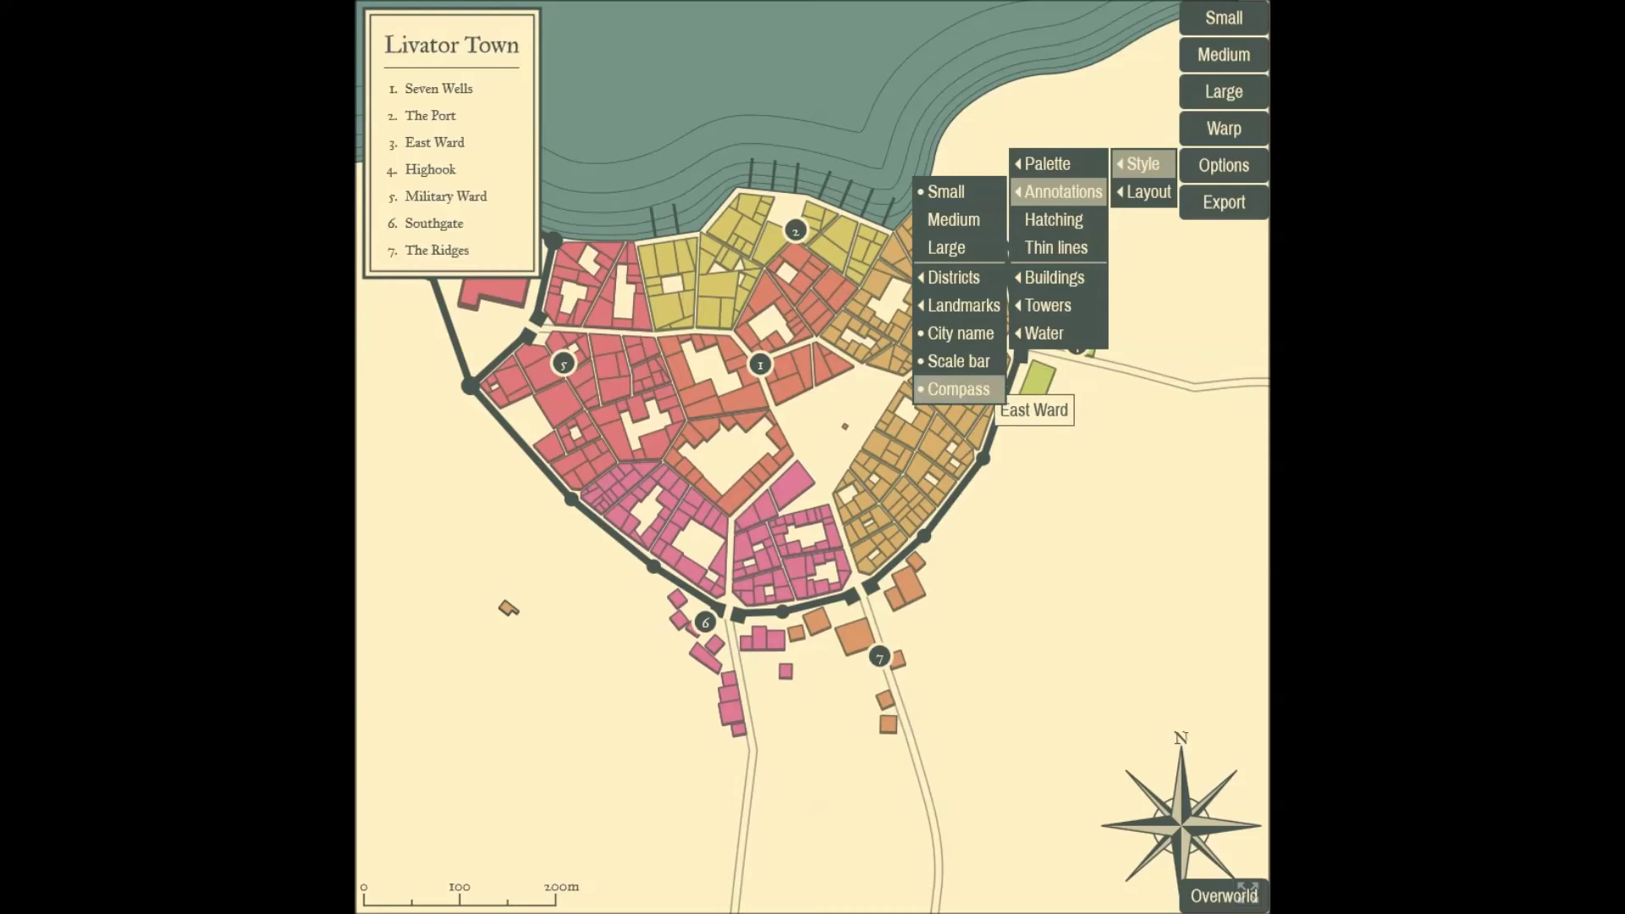
left_click(956, 390)
left_click(957, 362)
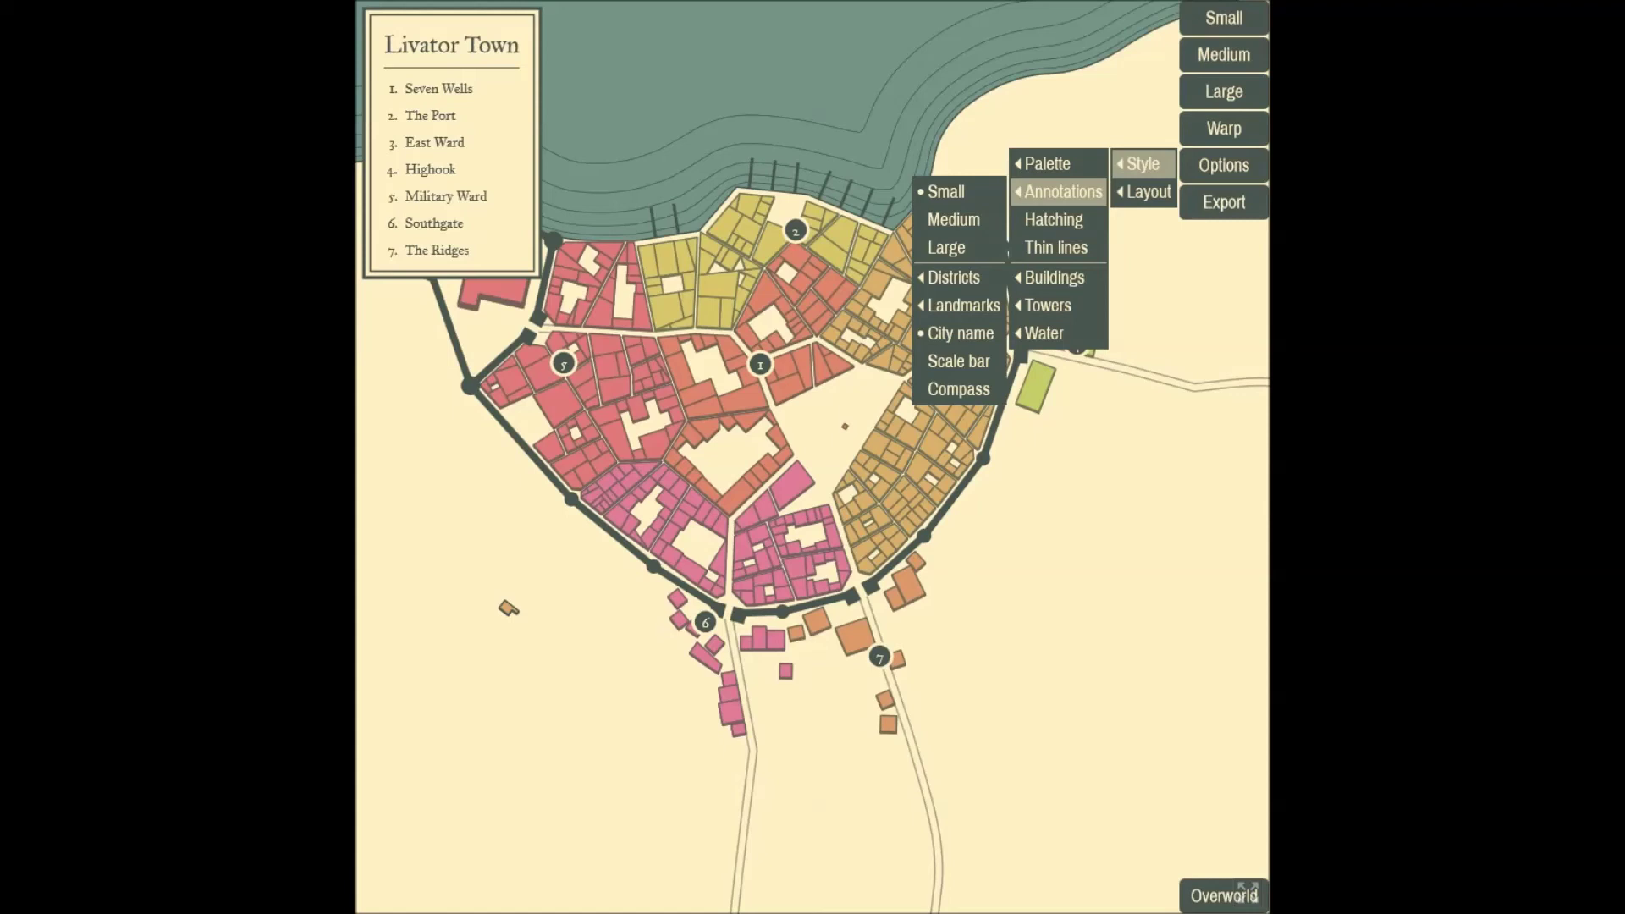
left_click(1172, 423)
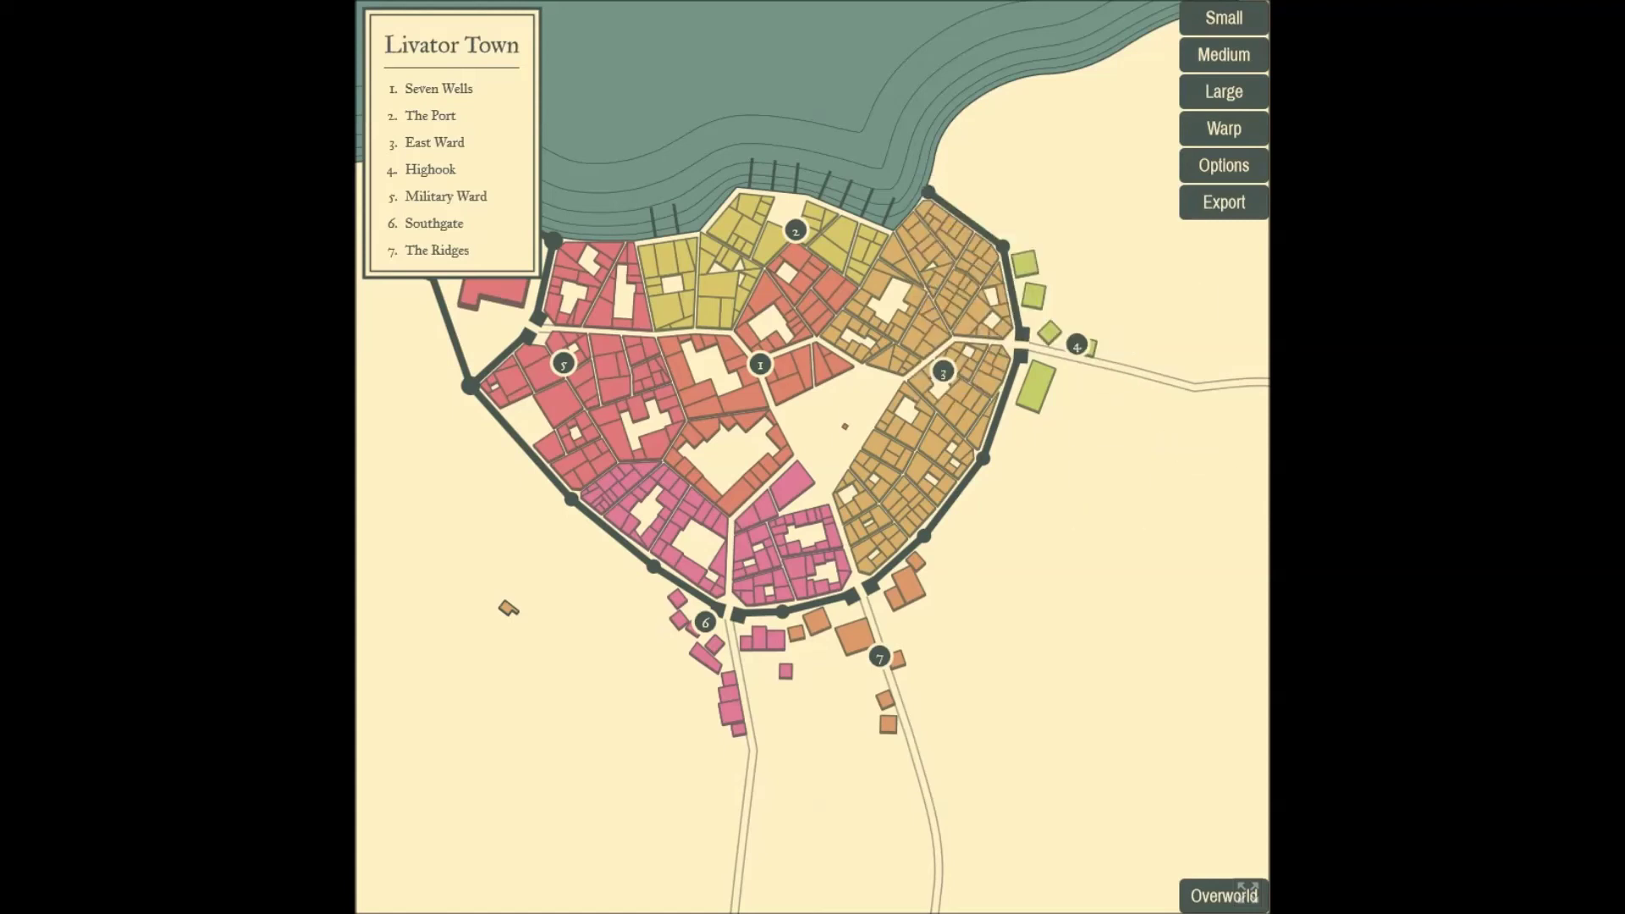
Enable the No triangles option for the town's buildings.
left_click(1224, 165)
mouse_move(1055, 278)
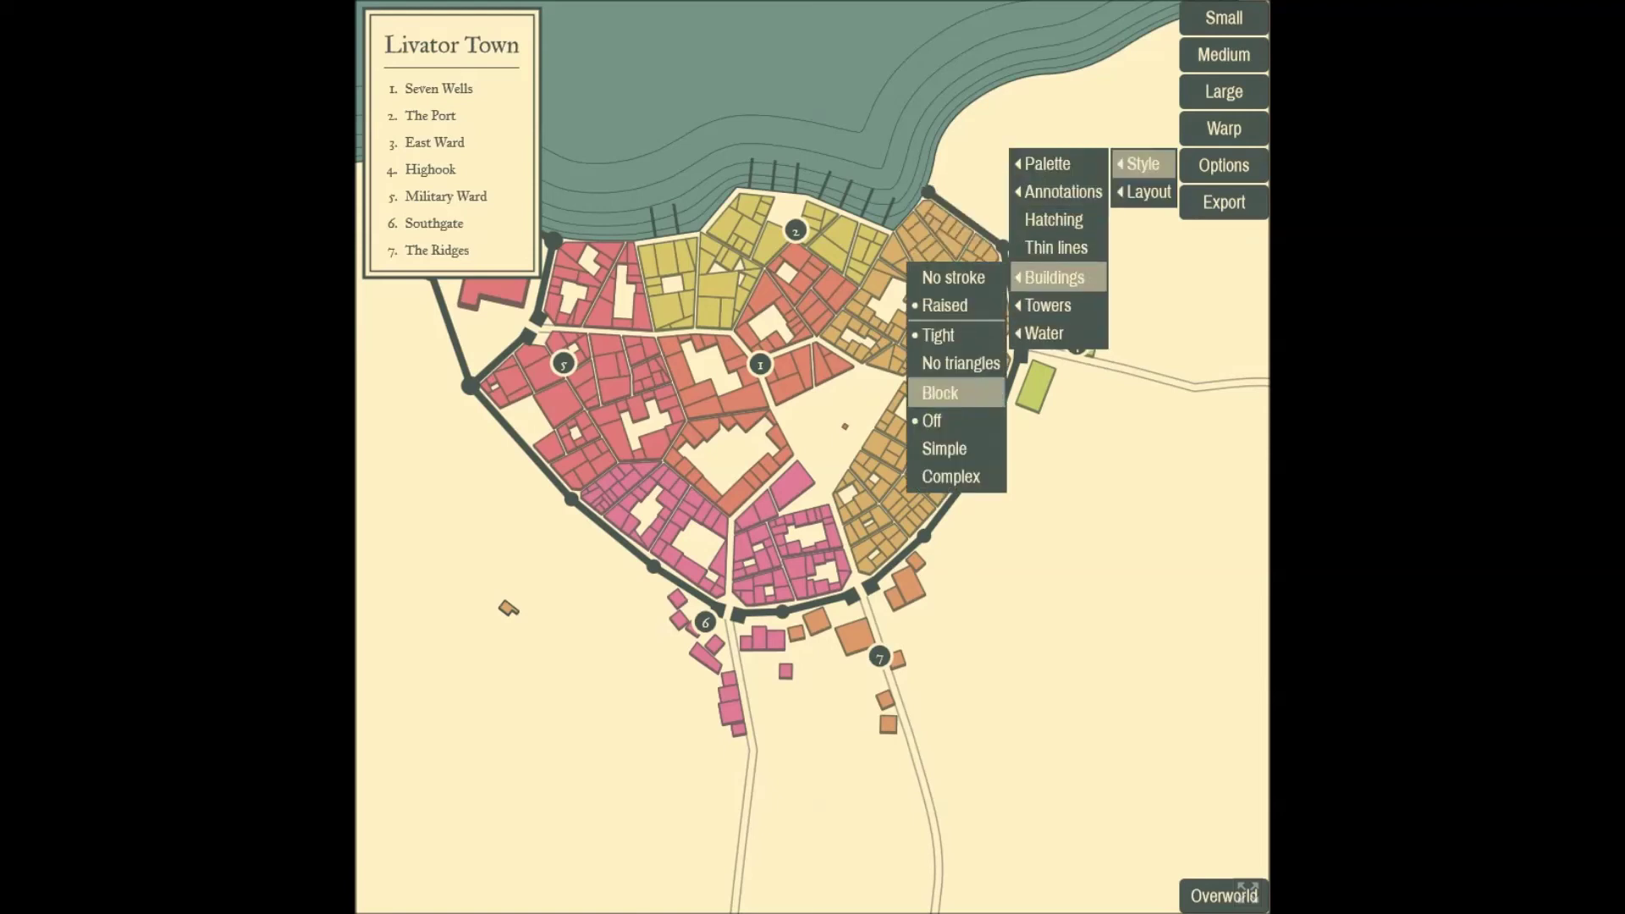
left_click(961, 363)
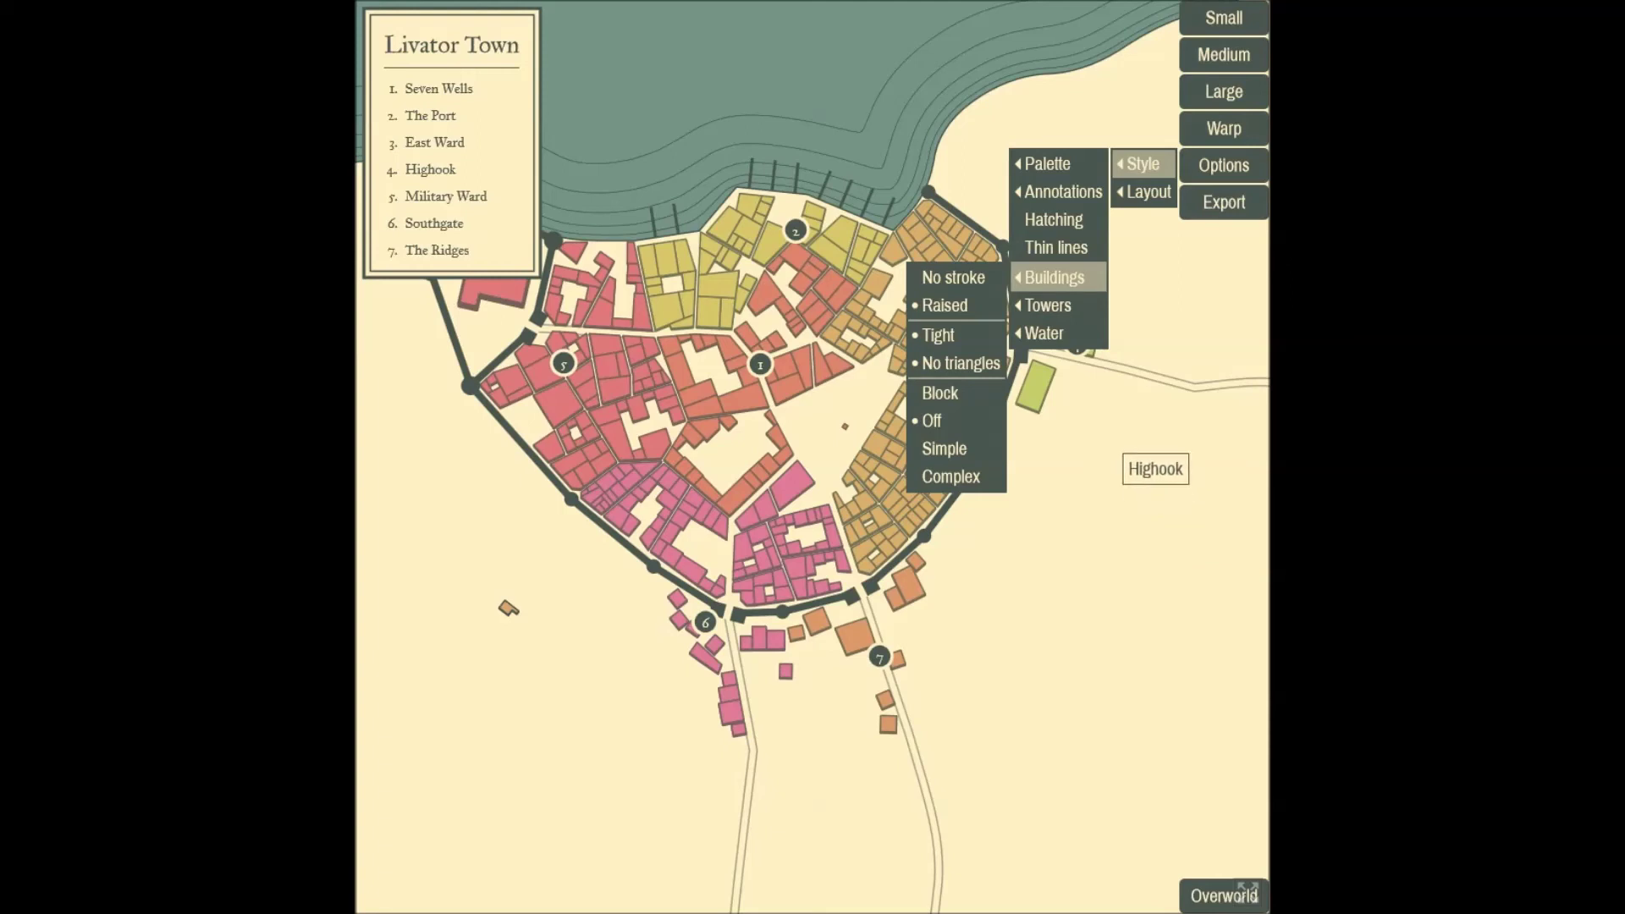
Try the Complex and Simple building styles and toggle the No stroke, Tight and No triangles options to compare their effect.
left_click(951, 477)
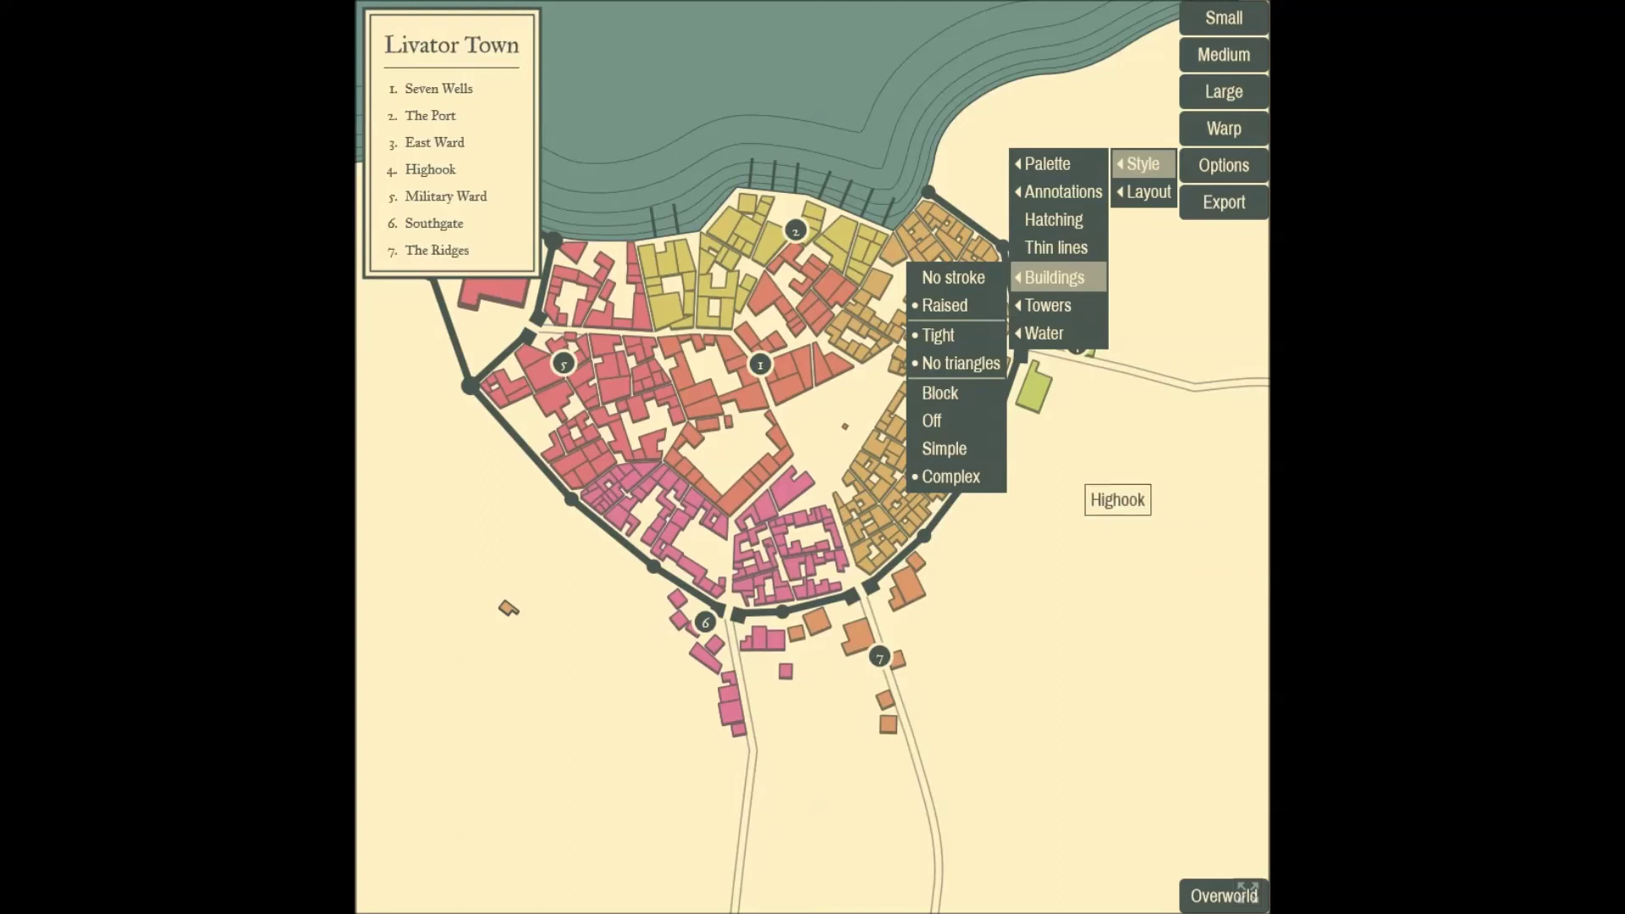
left_click(944, 448)
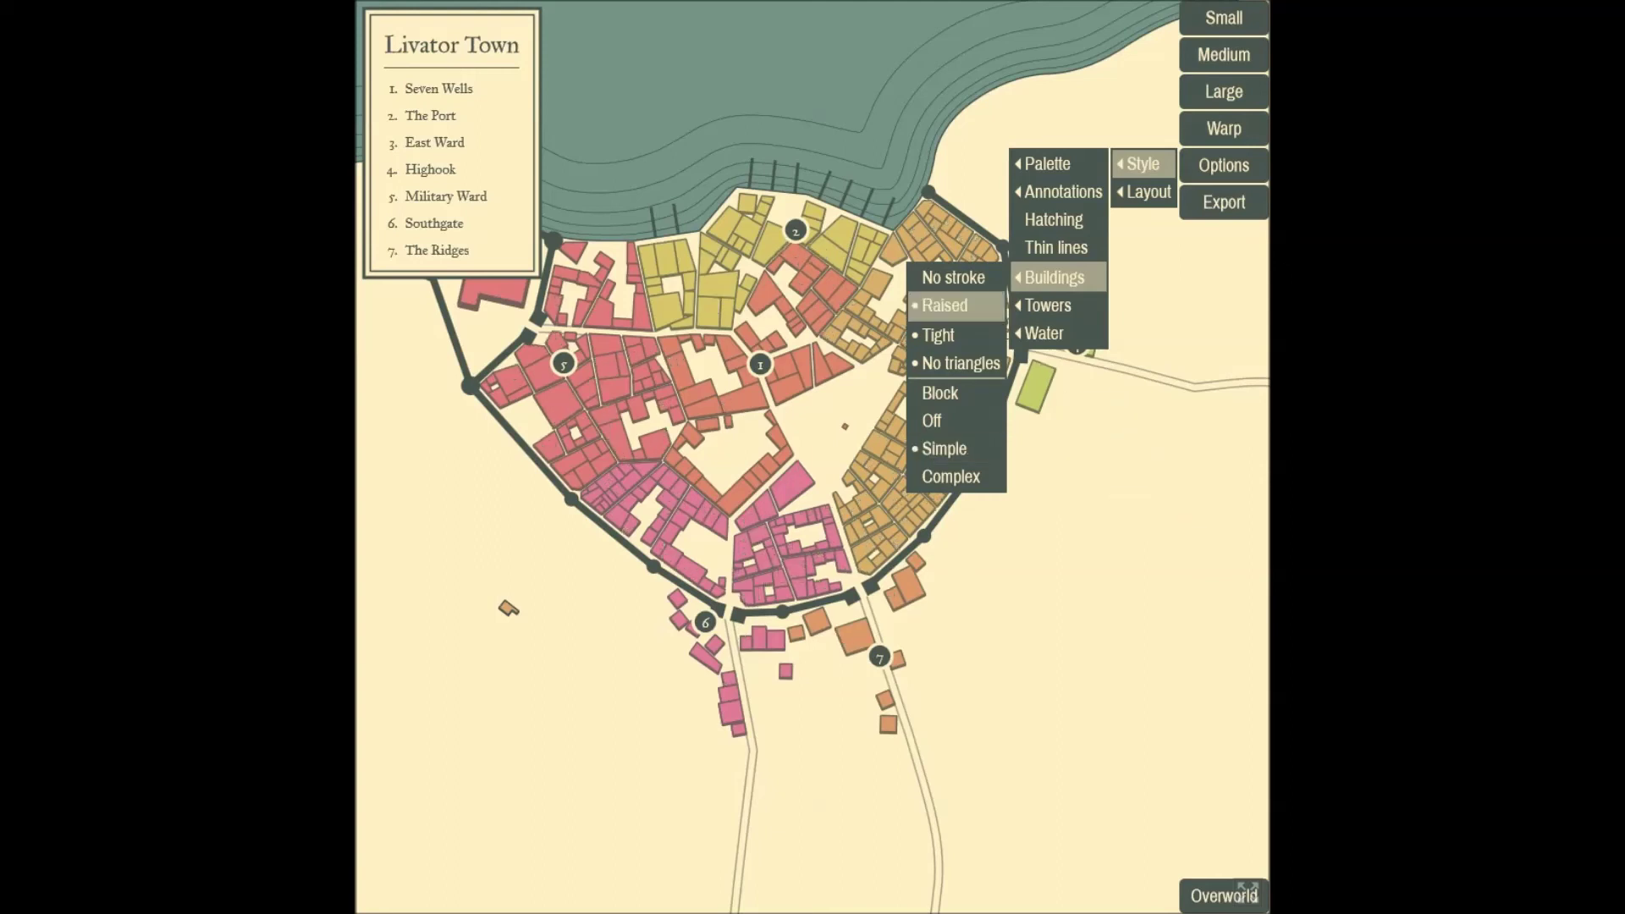
left_click(953, 277)
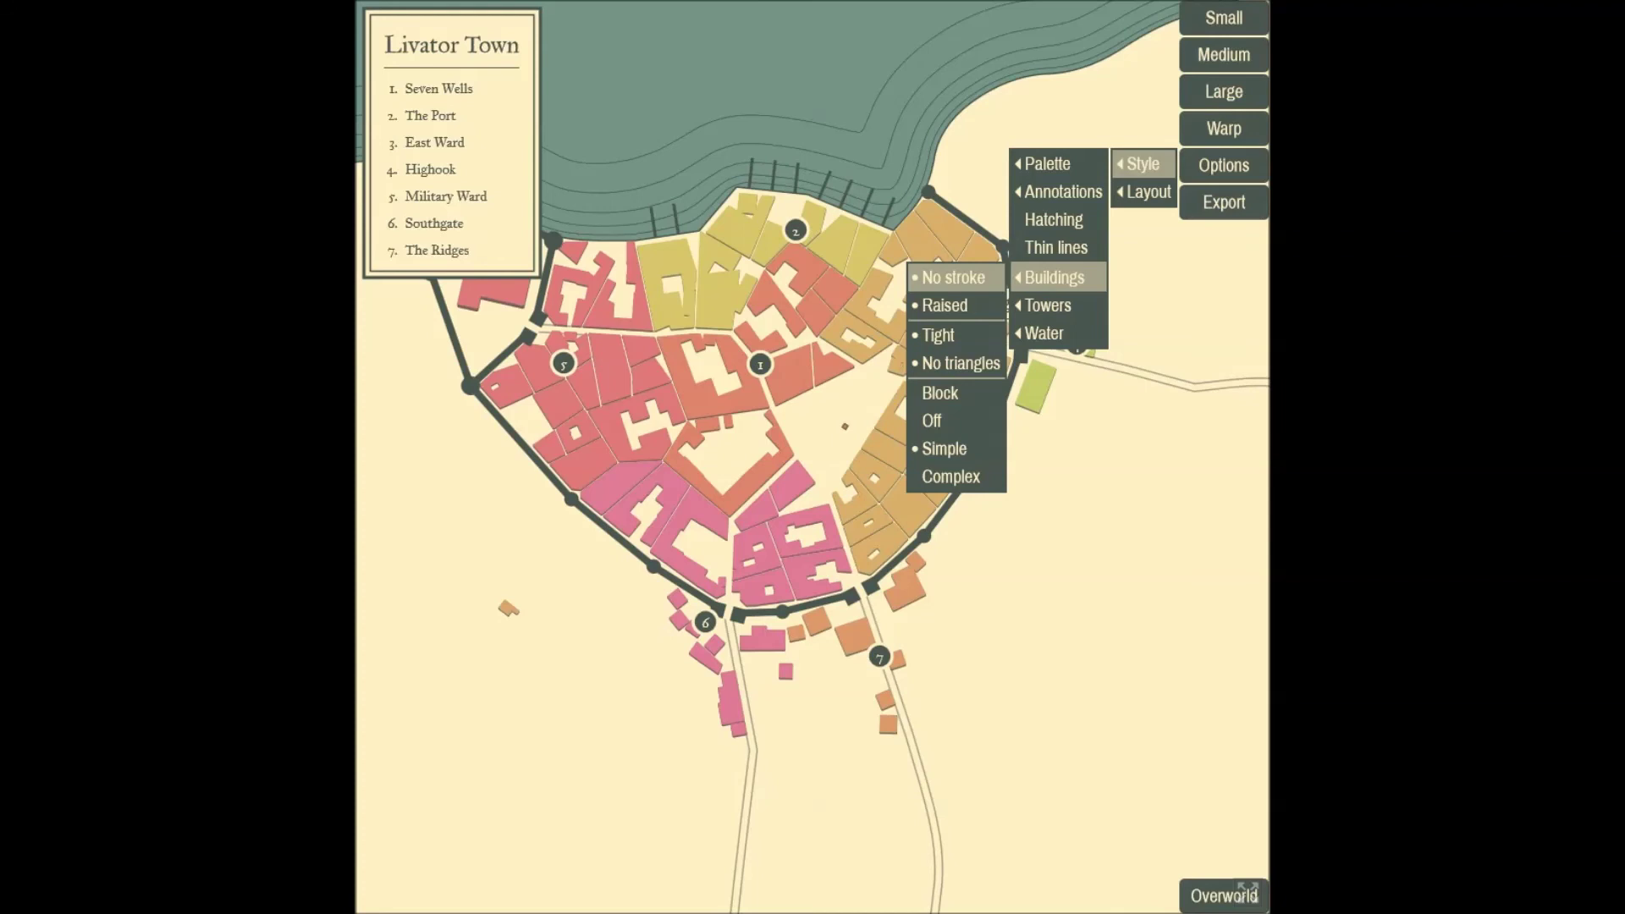
left_click(944, 306)
left_click(938, 335)
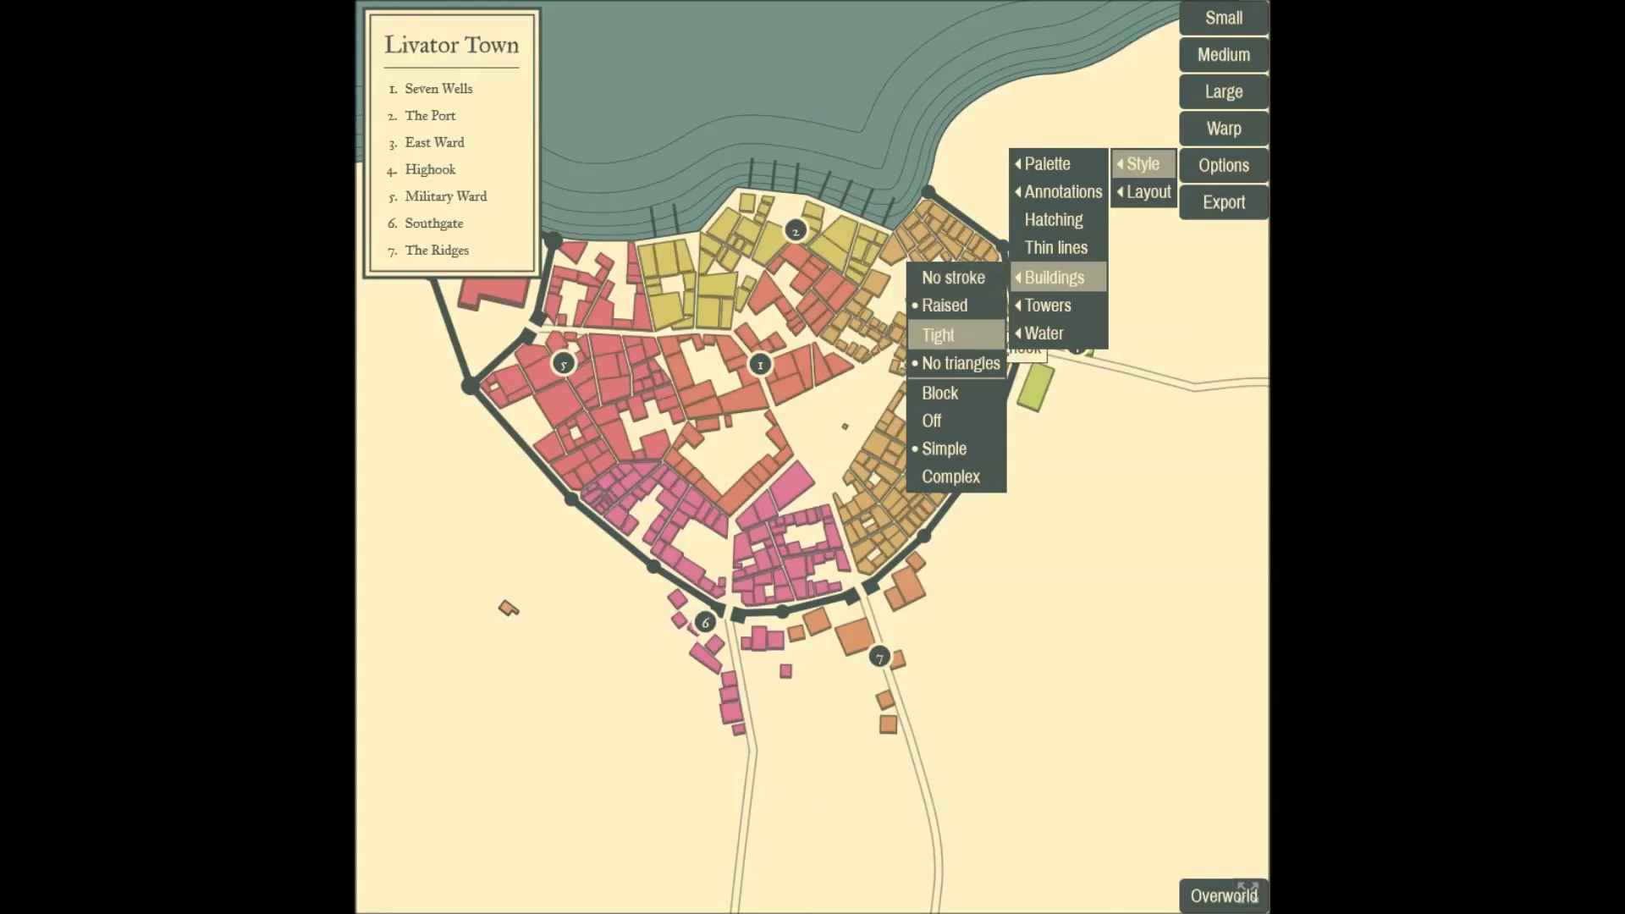
left_click(938, 335)
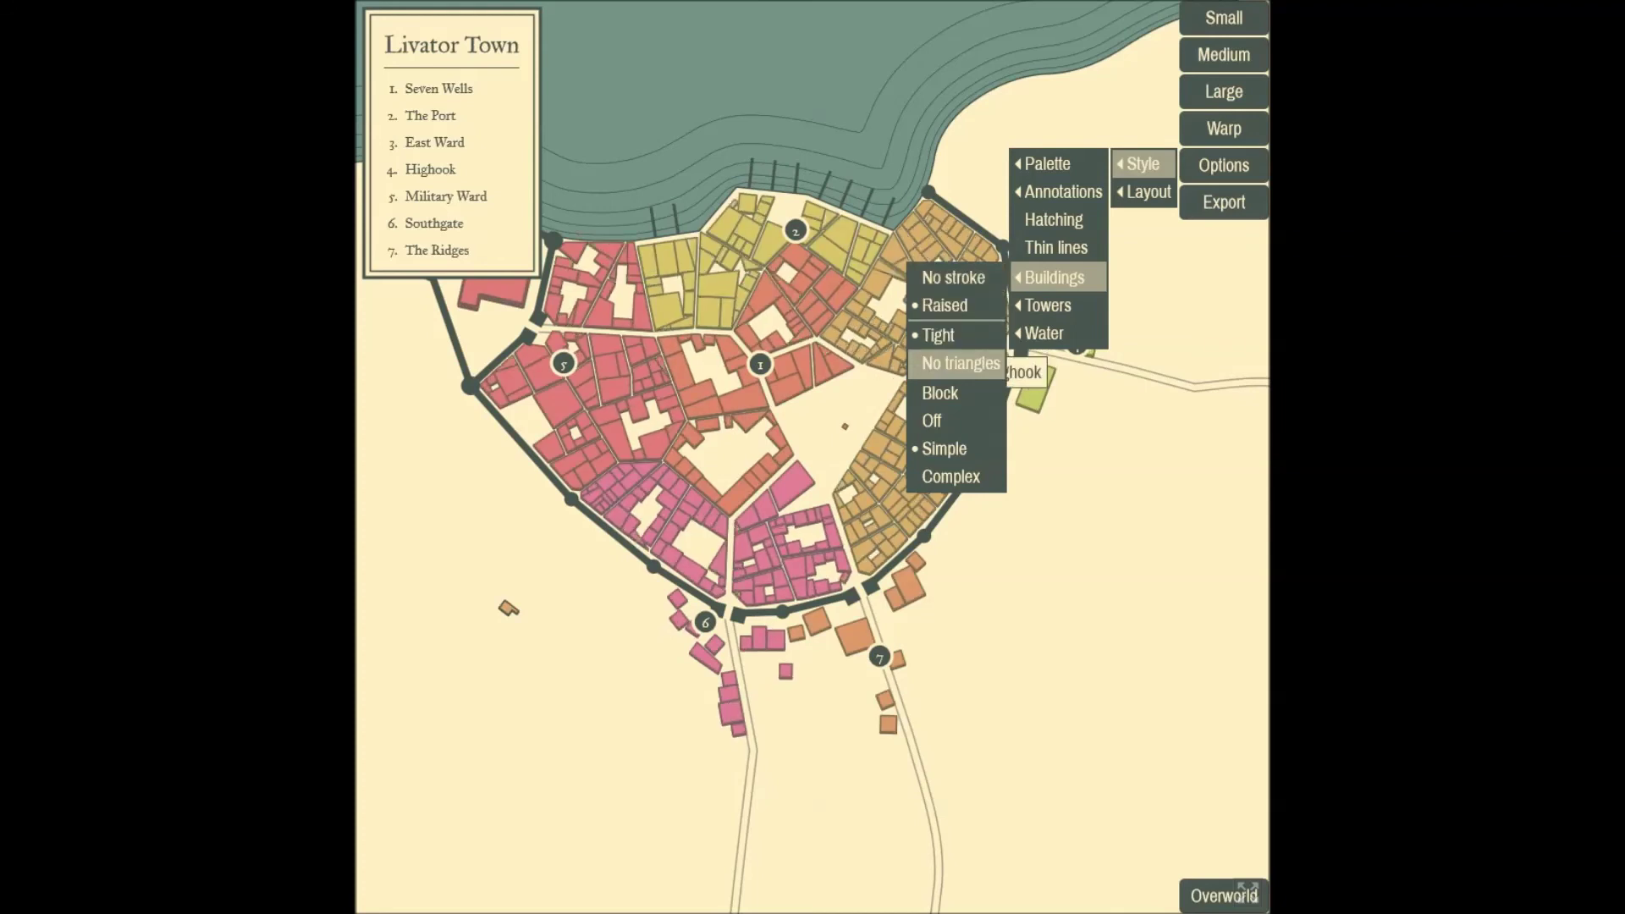
left_click(961, 363)
Try the Block building style and return that setting to Off.
left_click(940, 393)
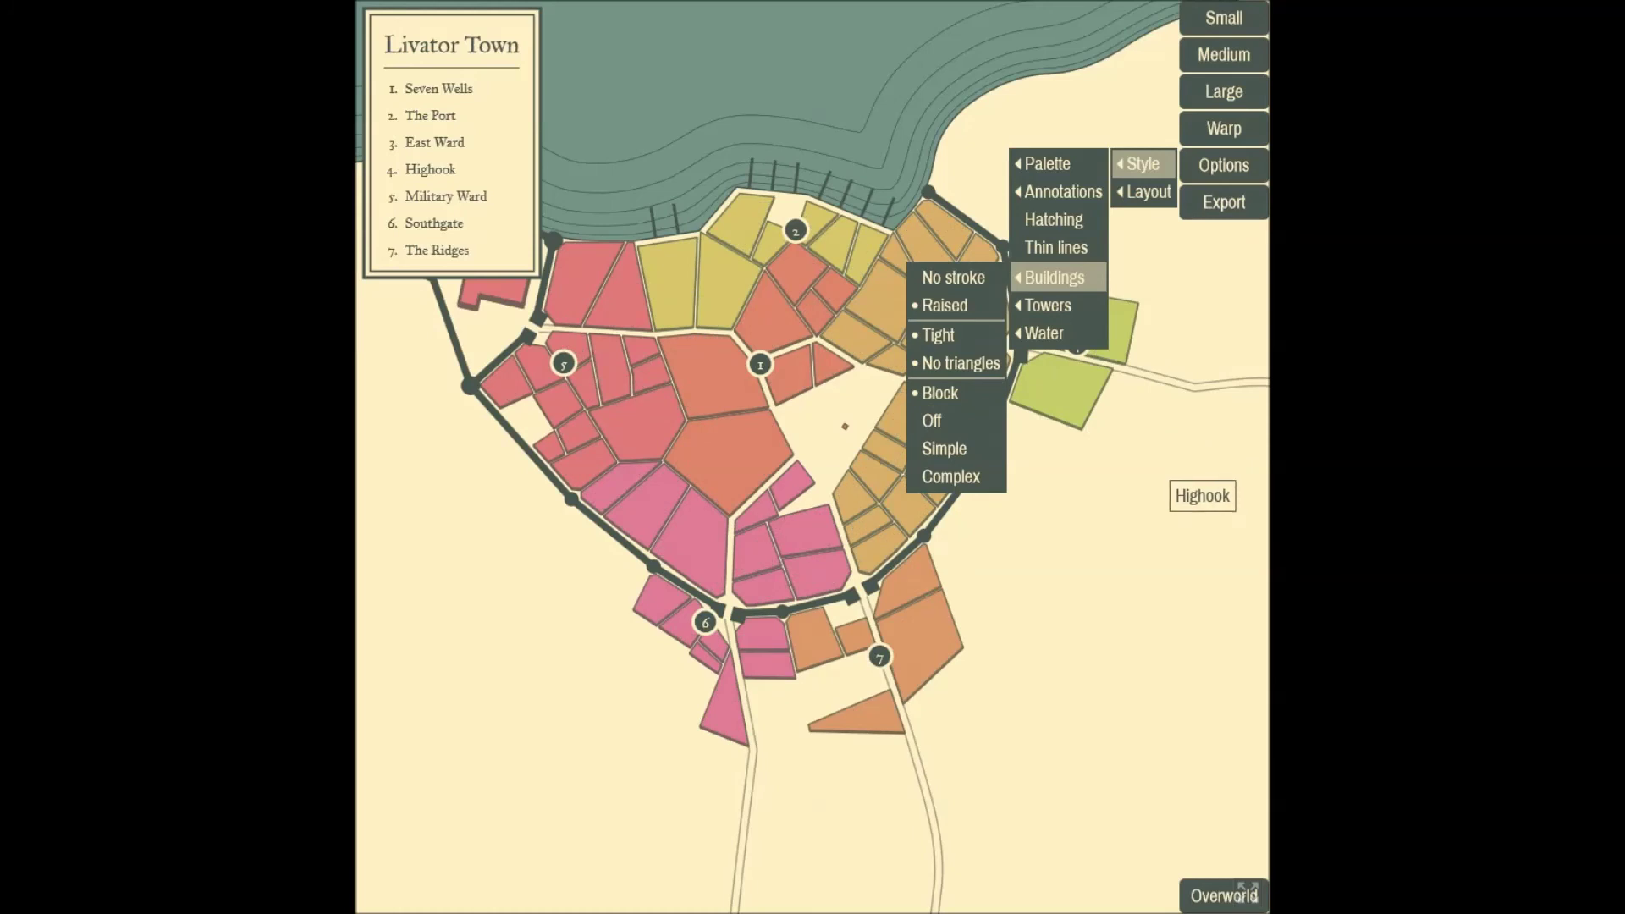
left_click(960, 364)
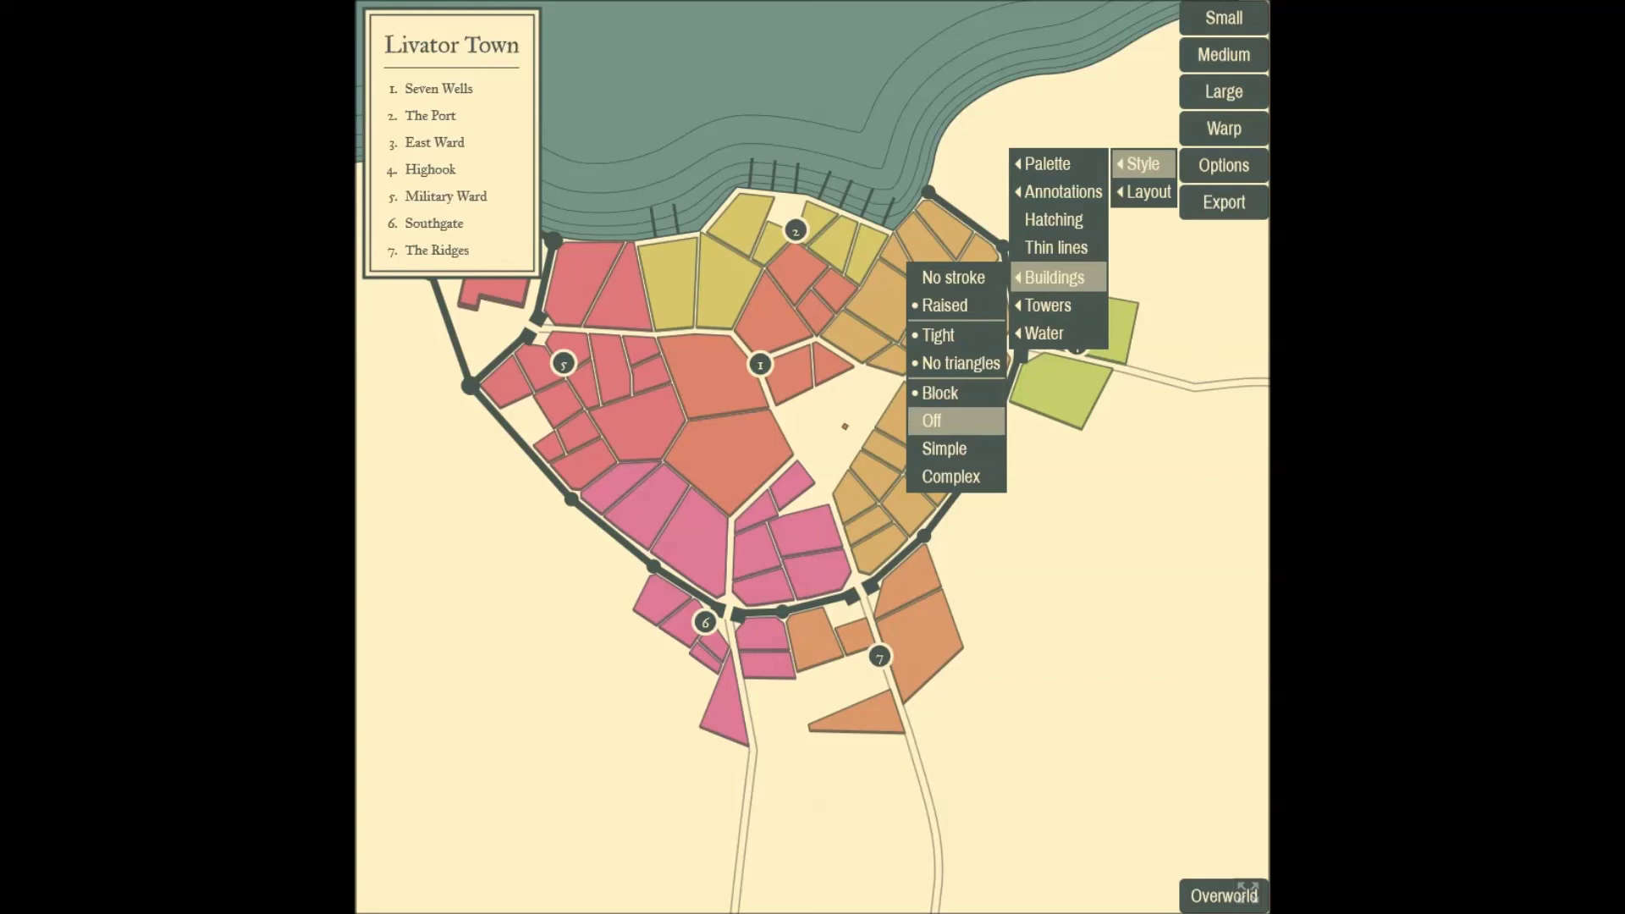
left_click(932, 421)
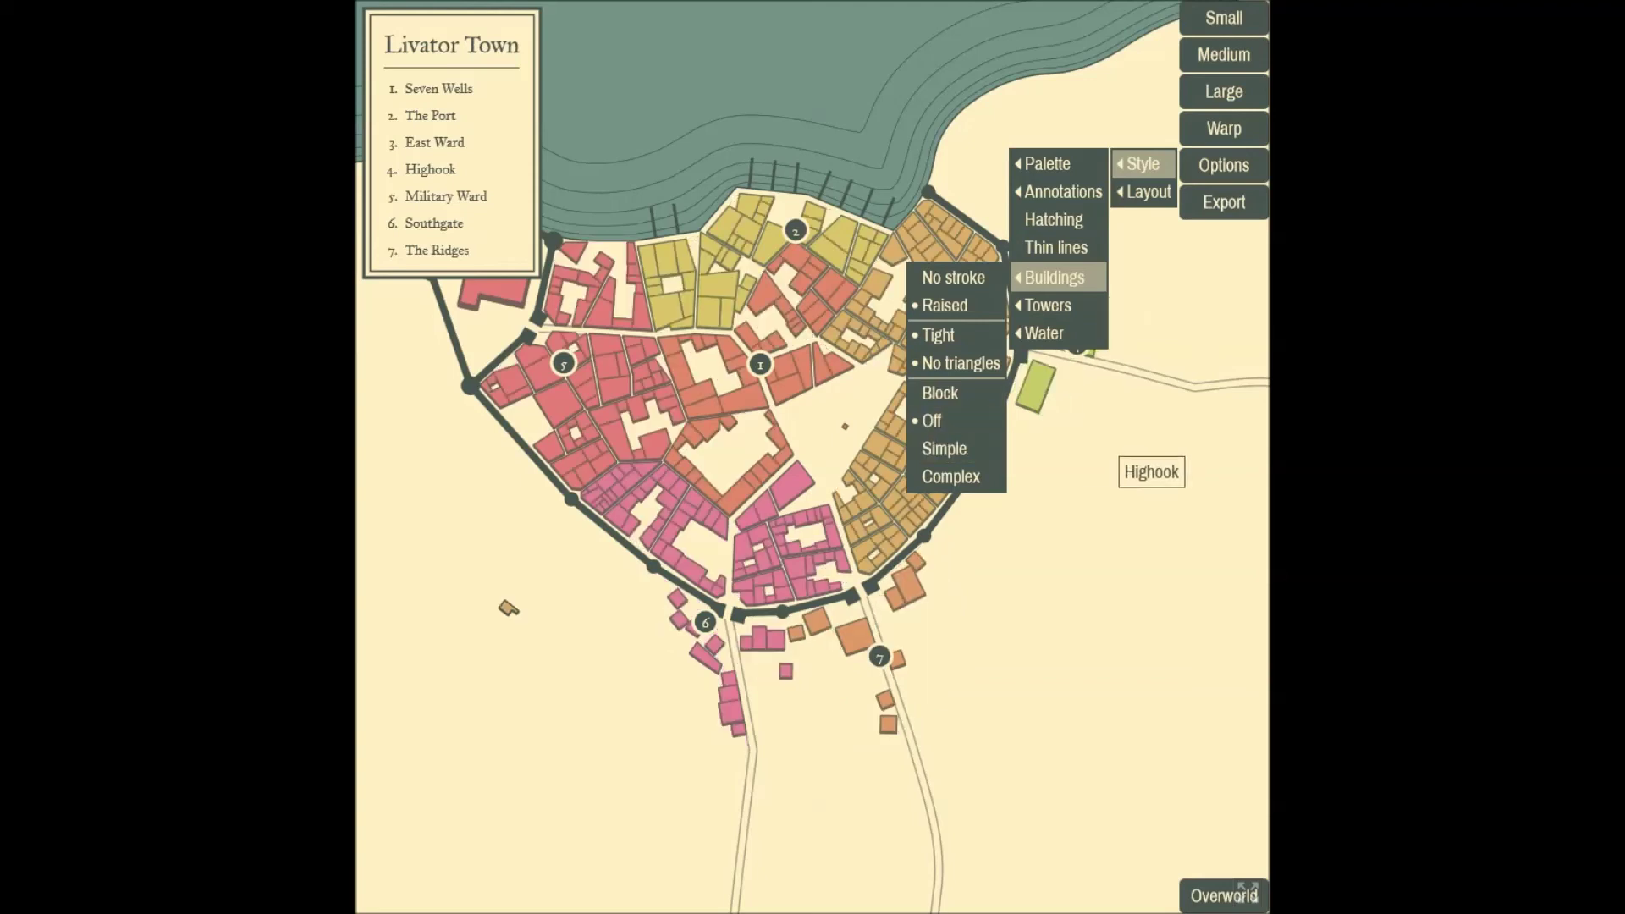
left_click(1150, 511)
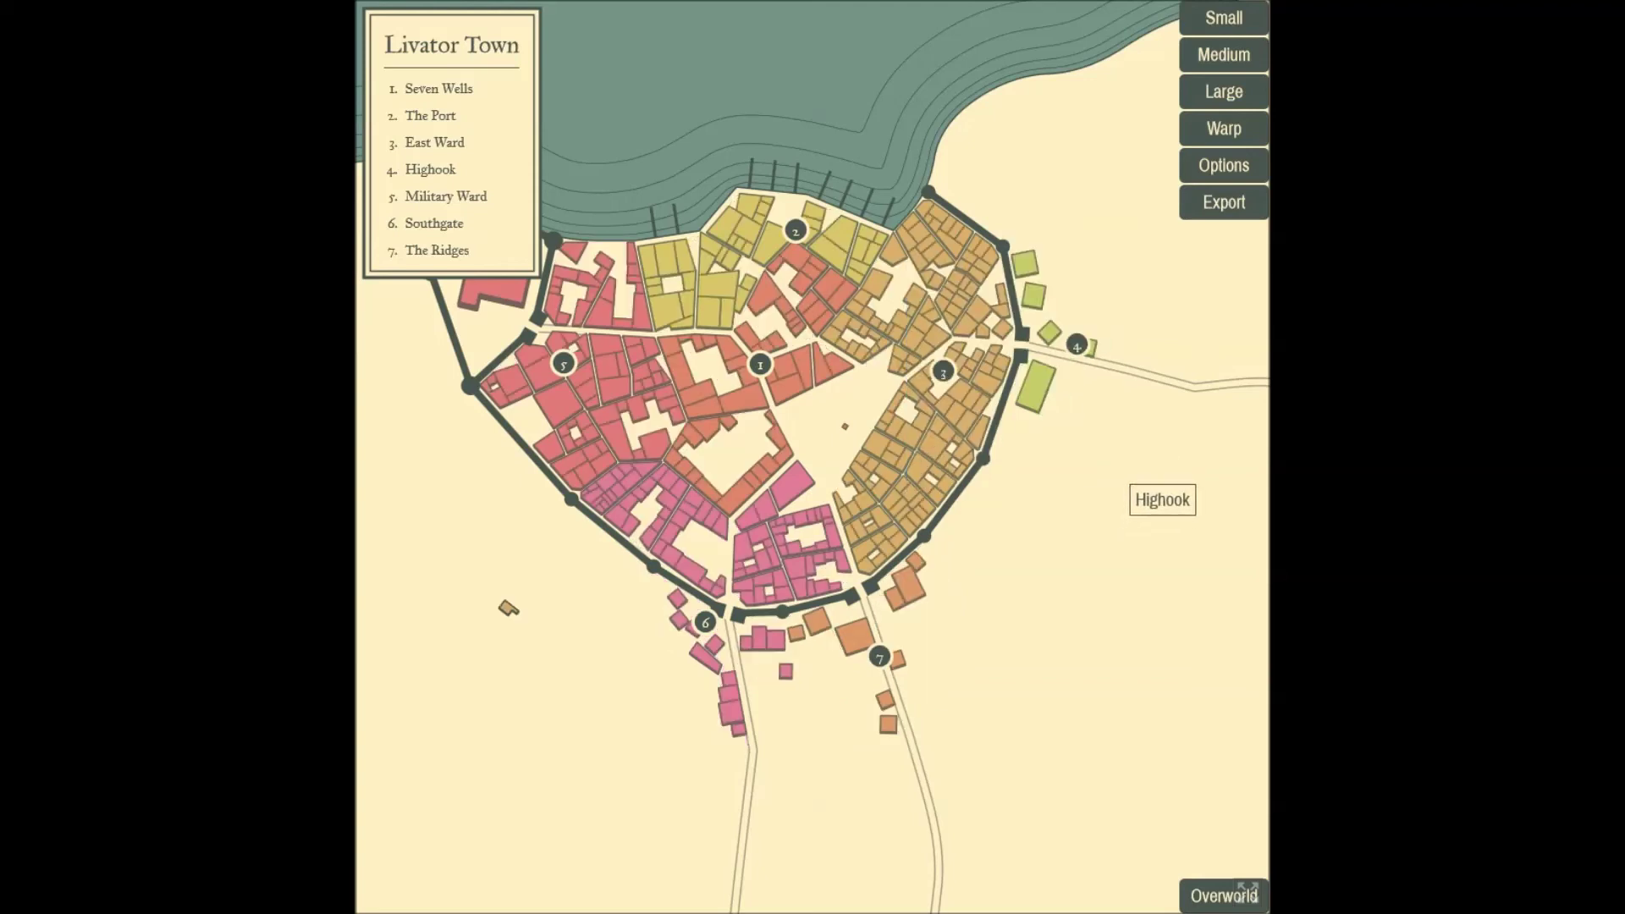